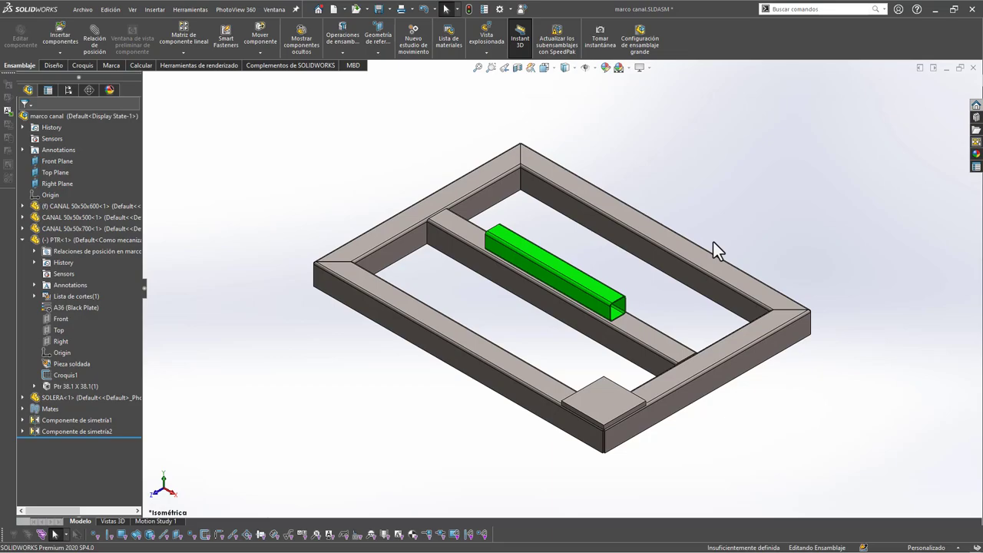
{"action": "key", "text": "ctrl+5"}
{"action": "scroll", "coordinate": [835, 417], "scroll_direction": "down", "scroll_amount": 3}
{"action": "scroll", "coordinate": [782, 398], "scroll_direction": "down", "scroll_amount": 3}
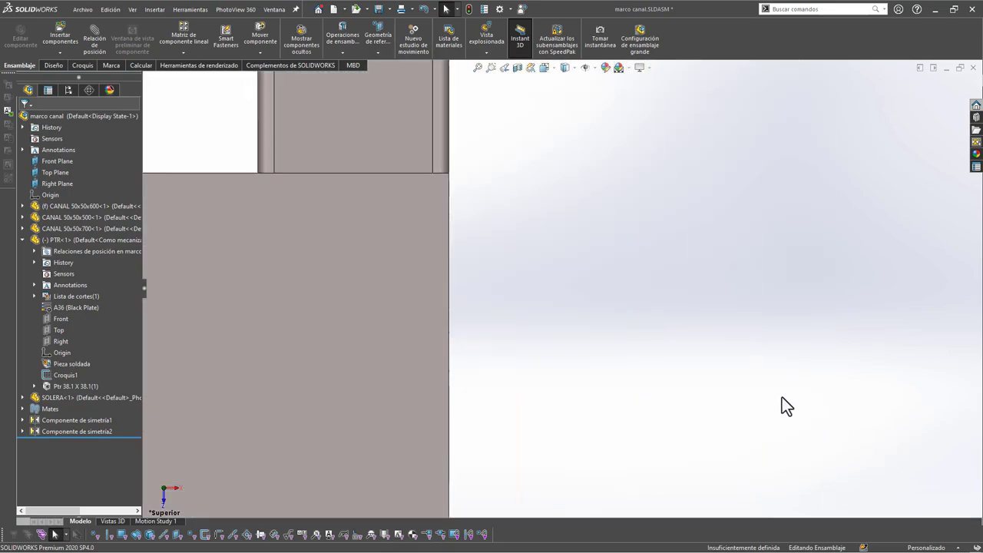
{"action": "scroll", "coordinate": [609, 389], "scroll_direction": "down", "scroll_amount": 2}
{"action": "scroll", "coordinate": [523, 338], "scroll_direction": "down", "scroll_amount": 3}
{"action": "mouse_move", "coordinate": [502, 307]}
{"action": "middle_mouse_down"}
{"action": "mouse_move", "coordinate": [484, 223]}
{"action": "mouse_move", "coordinate": [501, 330]}
{"action": "middle_mouse_up"}
{"action": "scroll", "coordinate": [433, 277], "scroll_direction": "down", "scroll_amount": 3}
{"action": "middle_click_drag", "start_coordinate": [412, 351], "coordinate": [455, 371]}
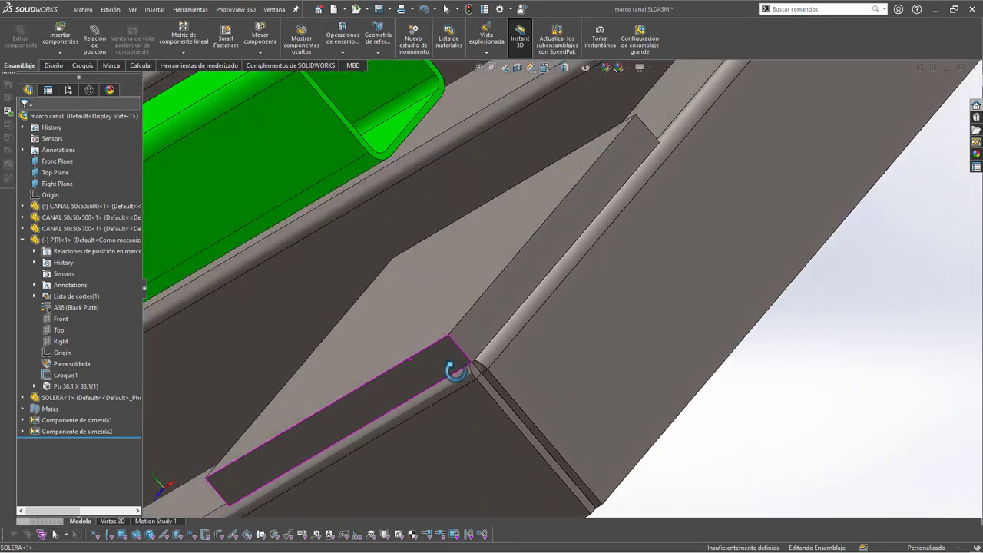
{"action": "scroll", "coordinate": [456, 371], "scroll_direction": "up", "scroll_amount": 3}
{"action": "scroll", "coordinate": [476, 380], "scroll_direction": "up", "scroll_amount": 3}
{"action": "key", "text": "Escape"}
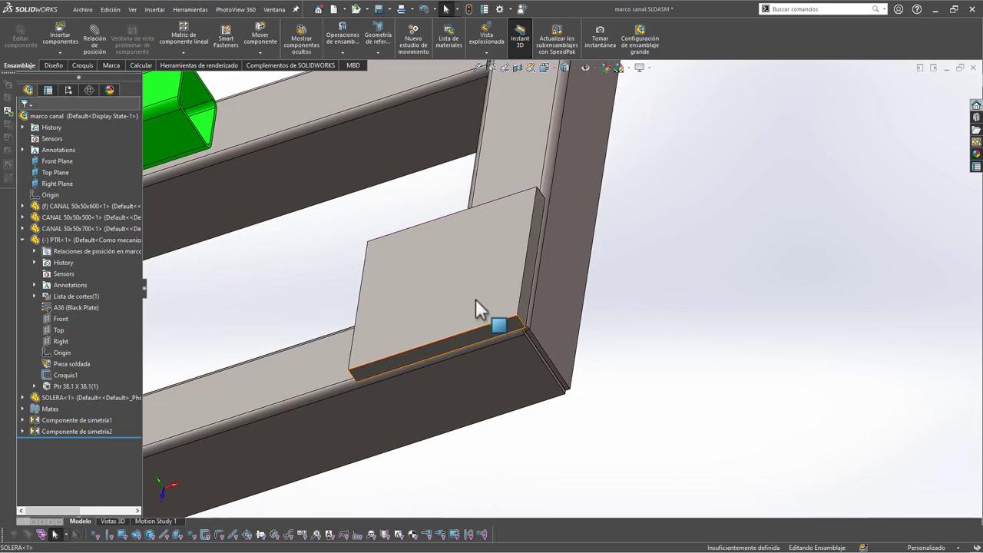
{"action": "key", "text": "ctrl+5"}
{"action": "scroll", "coordinate": [769, 442], "scroll_direction": "down", "scroll_amount": 5}
{"action": "scroll", "coordinate": [769, 439], "scroll_direction": "down", "scroll_amount": 3}
{"action": "scroll", "coordinate": [707, 355], "scroll_direction": "up", "scroll_amount": 2}
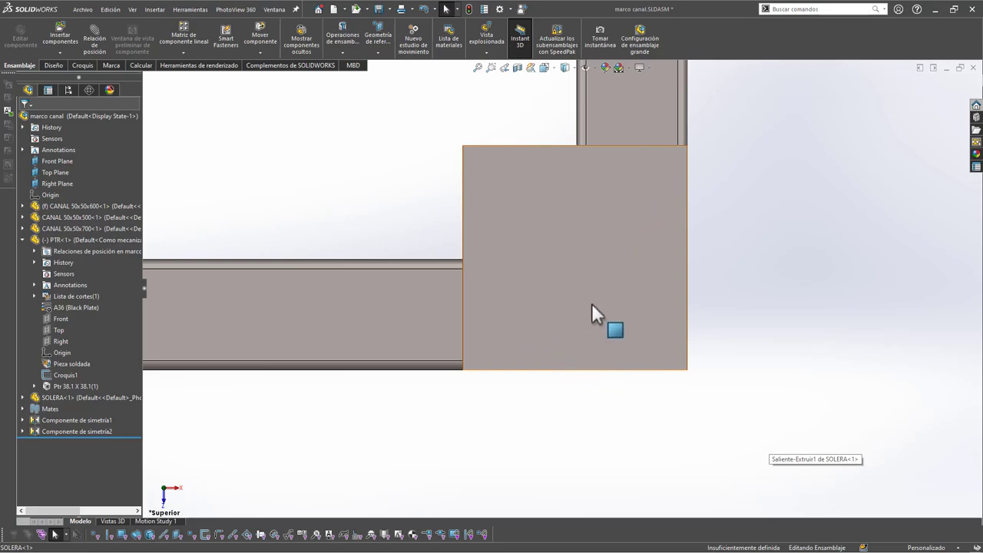
{"action": "scroll", "coordinate": [622, 201], "scroll_direction": "up", "scroll_amount": 3}
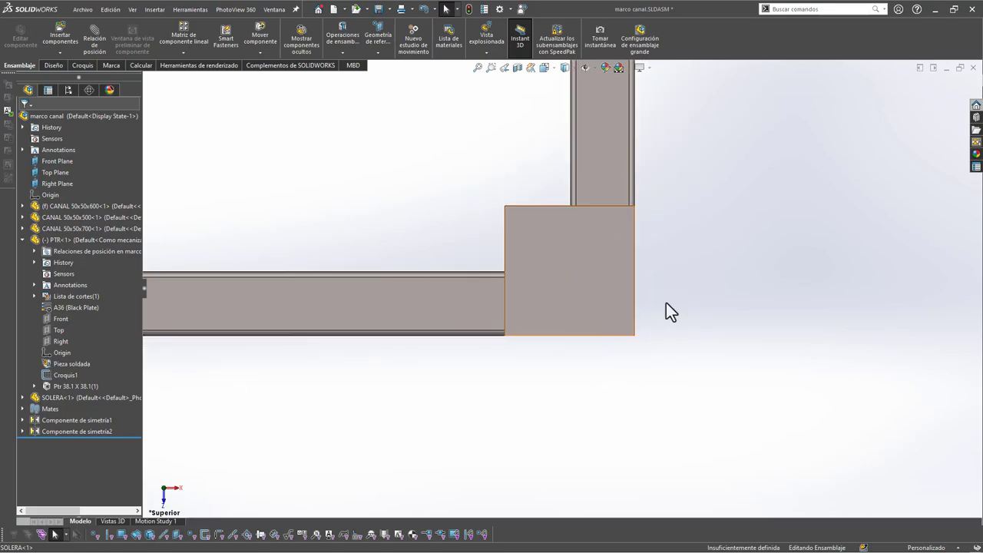
{"action": "left_click", "coordinate": [624, 169]}
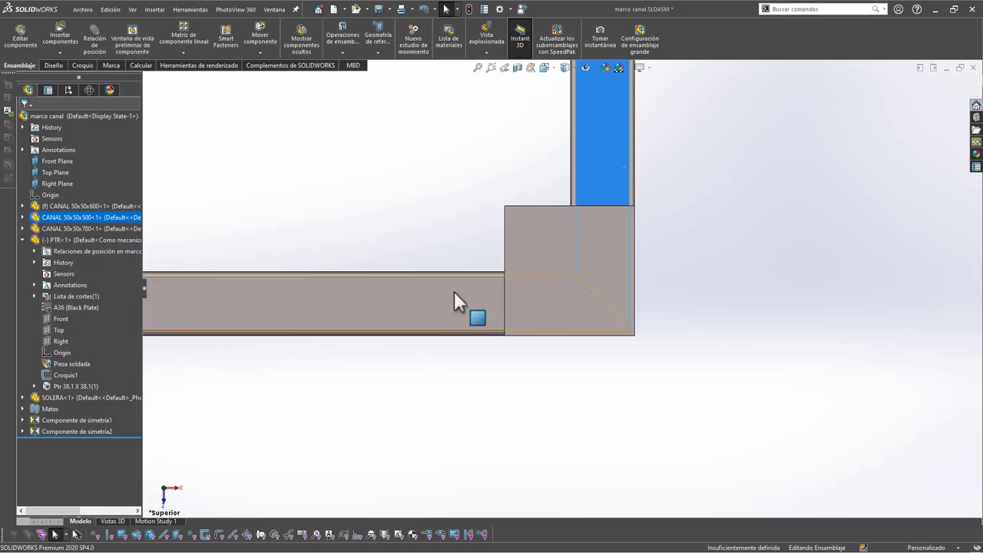
{"action": "left_click", "coordinate": [450, 306]}
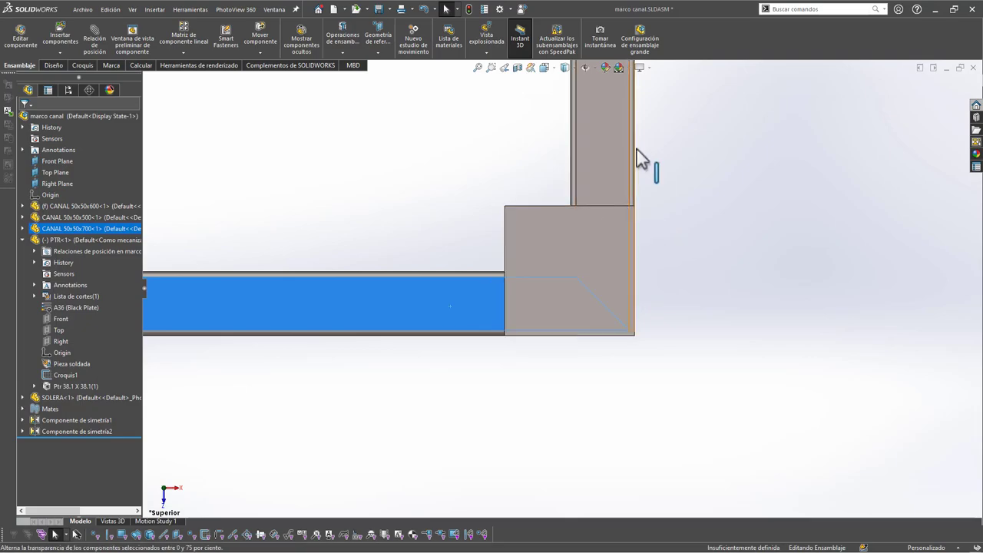
{"action": "mouse_move", "coordinate": [593, 190]}
{"action": "middle_mouse_down"}
{"action": "mouse_move", "coordinate": [603, 161]}
{"action": "mouse_move", "coordinate": [596, 213]}
{"action": "middle_mouse_up"}
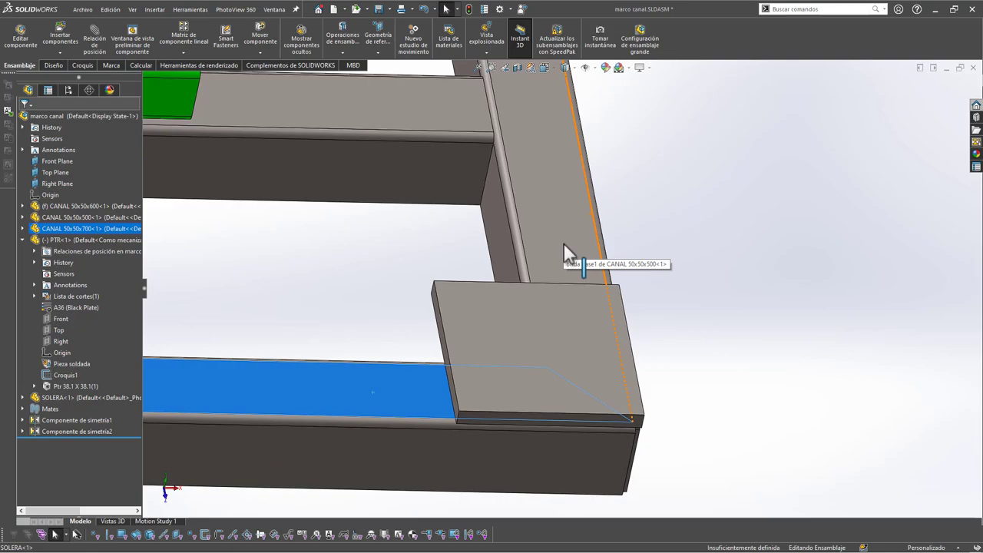
{"action": "scroll", "coordinate": [566, 332], "scroll_direction": "up", "scroll_amount": 2}
{"action": "left_click", "coordinate": [570, 314]}
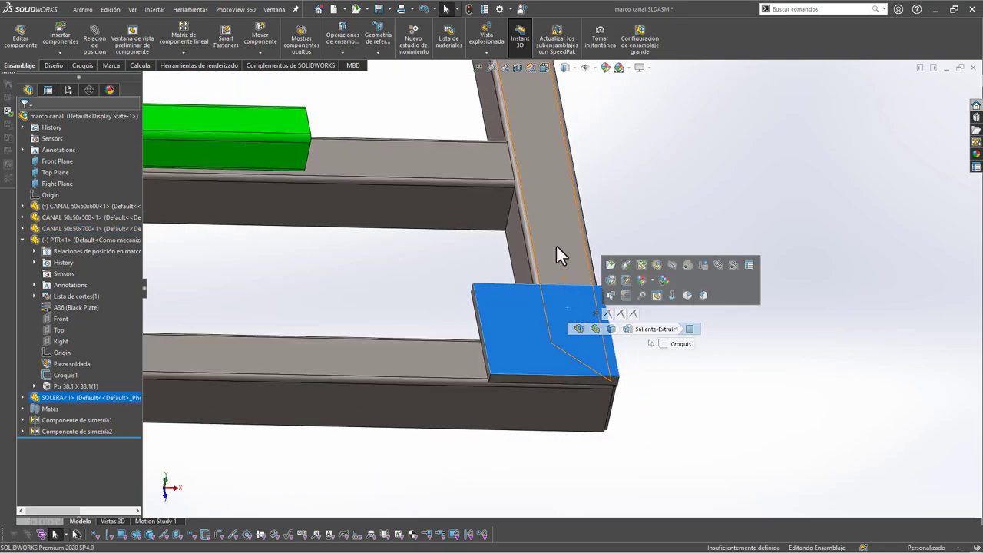
{"action": "left_click", "coordinate": [578, 237], "text": "ctrl"}
{"action": "left_click", "coordinate": [403, 344], "text": "ctrl"}
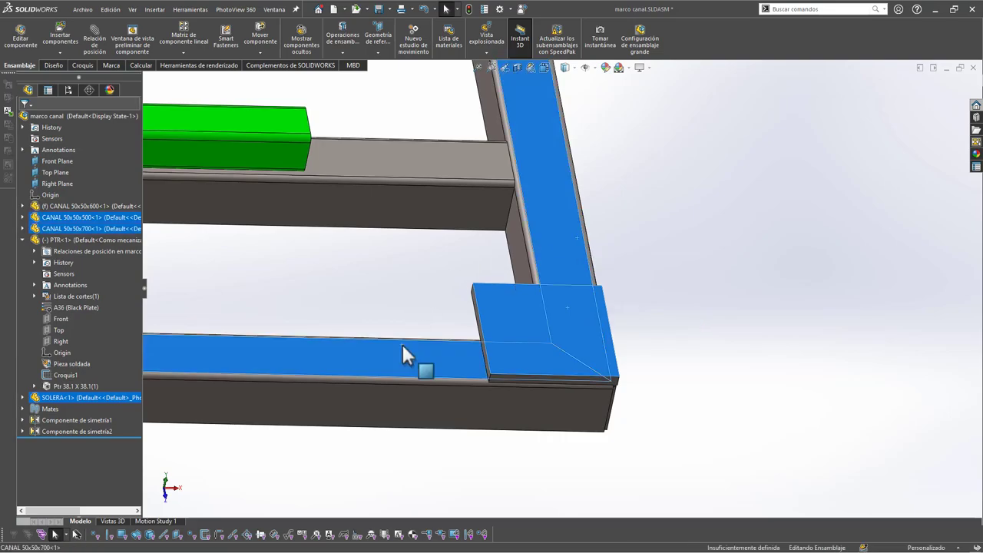
{"action": "scroll", "coordinate": [522, 444], "scroll_direction": "up", "scroll_amount": 3}
{"action": "scroll", "coordinate": [561, 409], "scroll_direction": "down", "scroll_amount": 2}
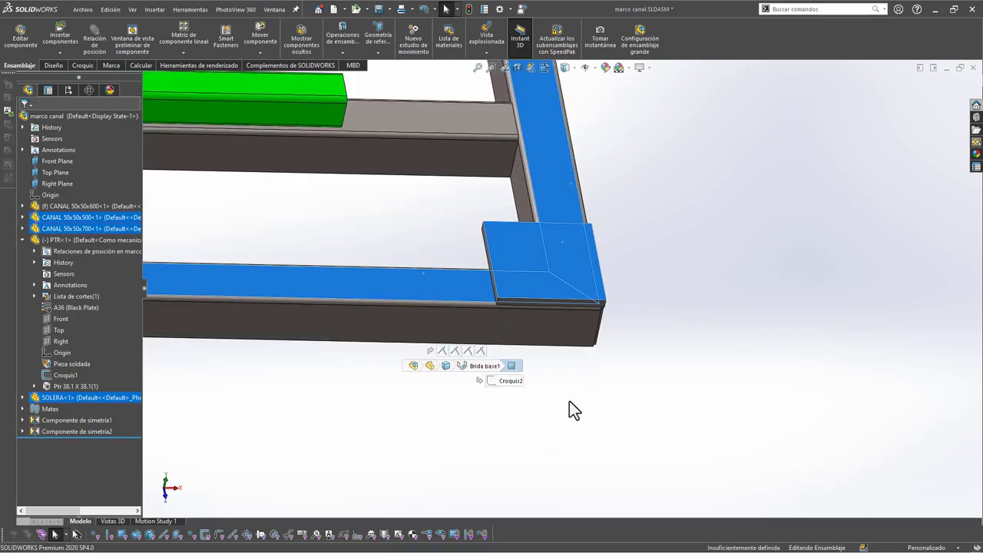
{"action": "left_click", "coordinate": [570, 401]}
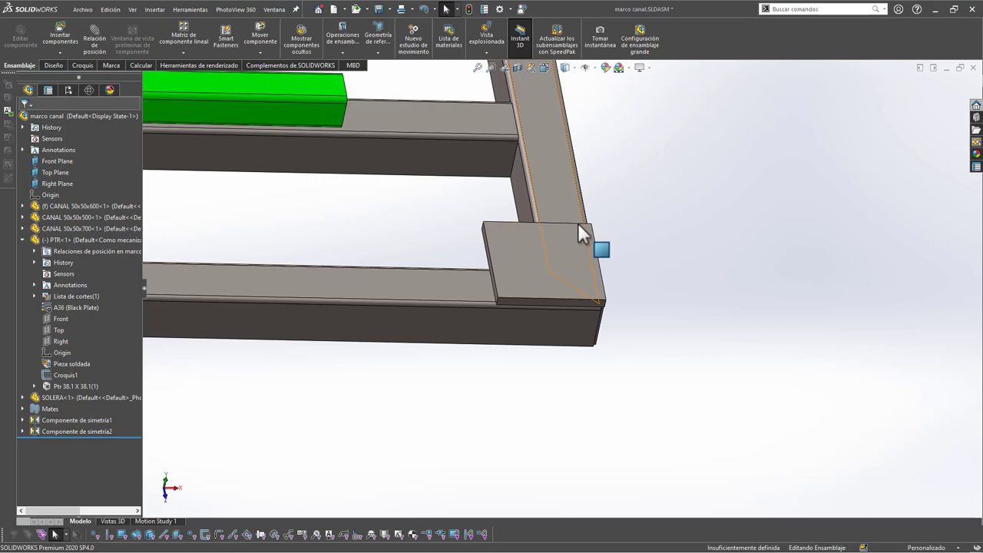
Switch to the Top view and drop down the Operaciones de ensamblaje feature list
{"action": "key", "text": "ctrl+5"}
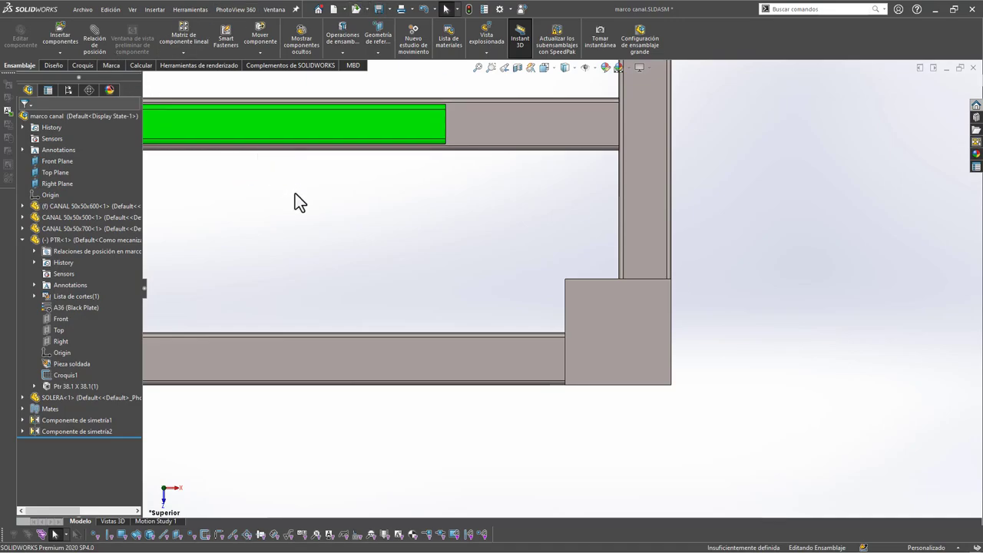
{"action": "left_click", "coordinate": [343, 53]}
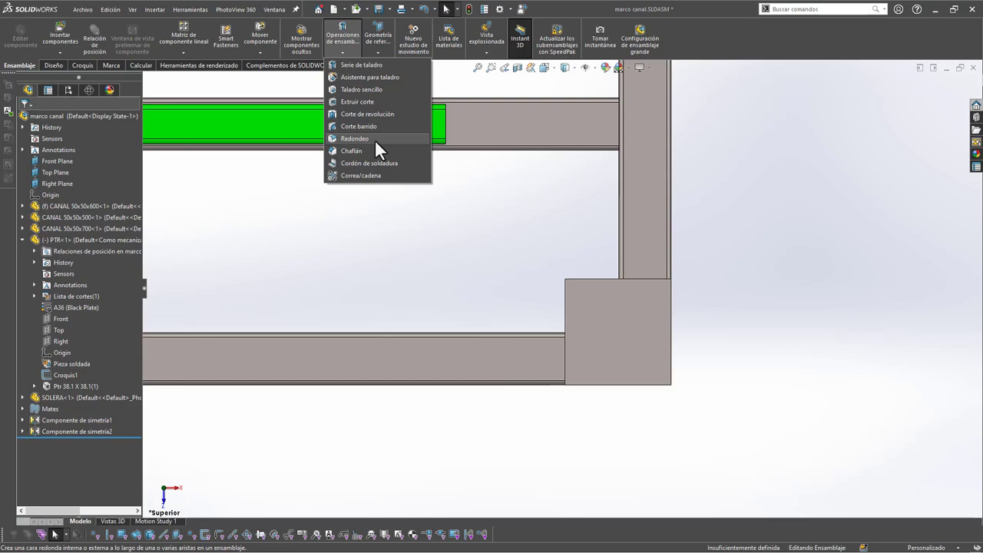
Define an ANSI Metric M10 clearance hole going Through All, then move to Positions
{"action": "left_click", "coordinate": [404, 79]}
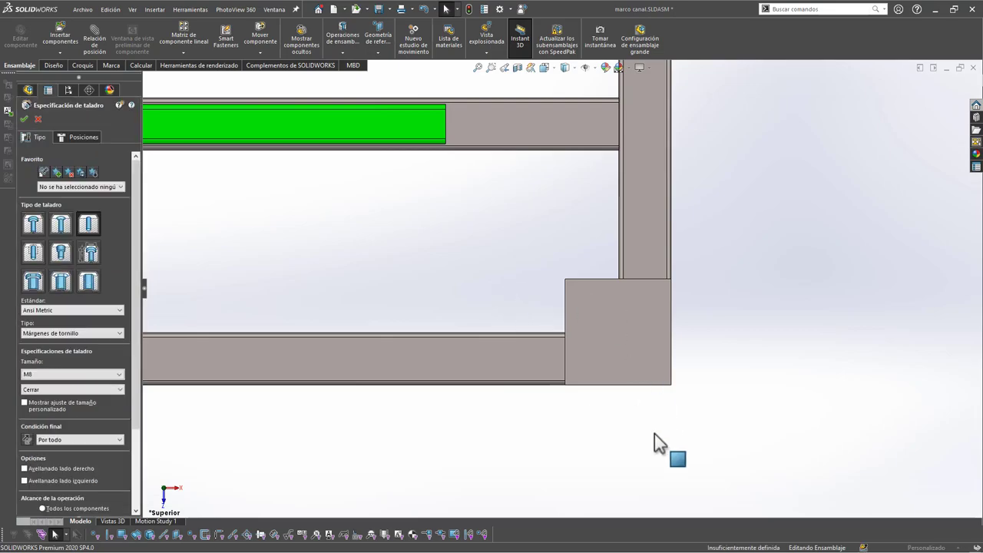
{"action": "scroll", "coordinate": [658, 390], "scroll_direction": "down", "scroll_amount": 1}
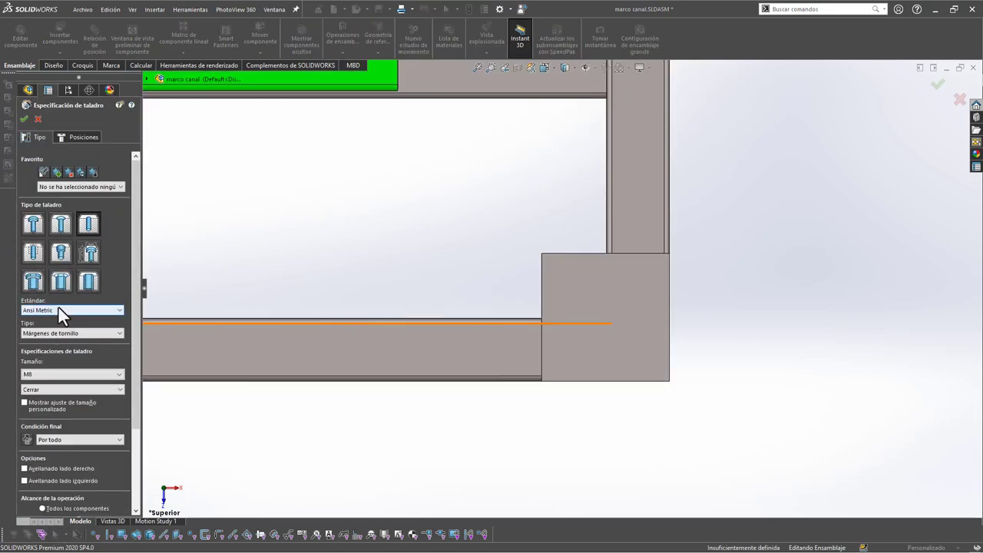
{"action": "left_click", "coordinate": [47, 374]}
{"action": "left_click", "coordinate": [35, 392]}
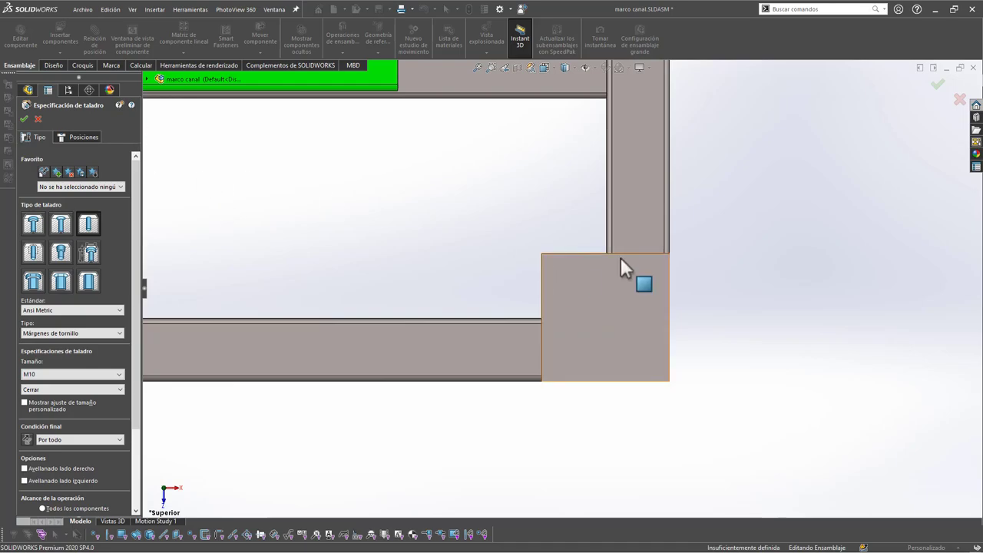
{"action": "left_click", "coordinate": [83, 138]}
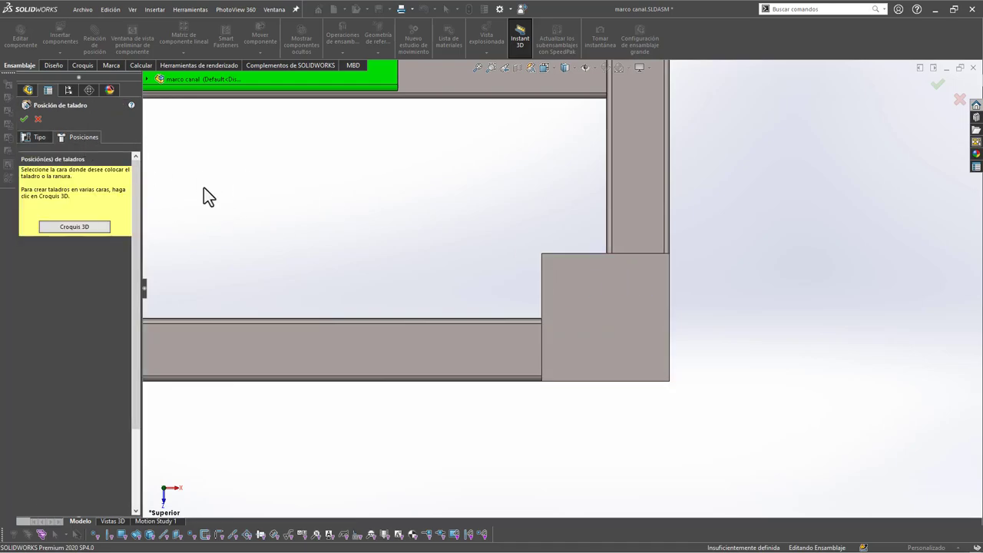
{"action": "scroll", "coordinate": [589, 321], "scroll_direction": "down", "scroll_amount": 3}
Place four hole points on the SOLERA corner plate's top face
{"action": "left_click", "coordinate": [703, 207]}
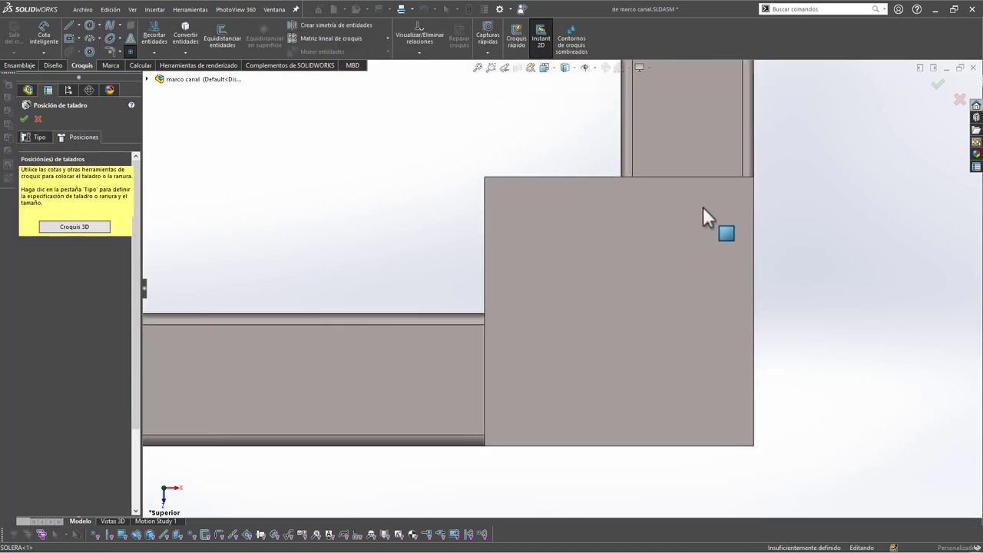
{"action": "left_click", "coordinate": [689, 209]}
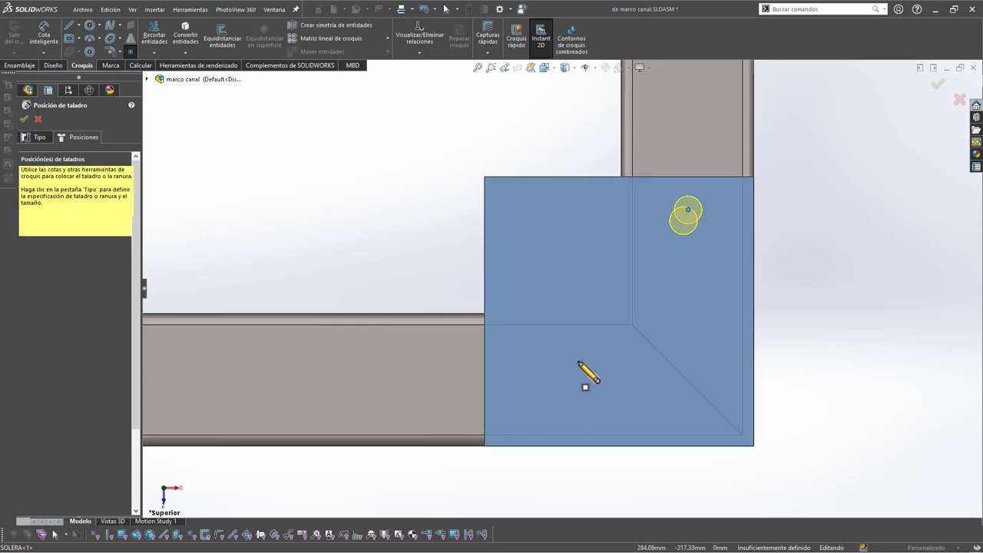
{"action": "left_click", "coordinate": [531, 382]}
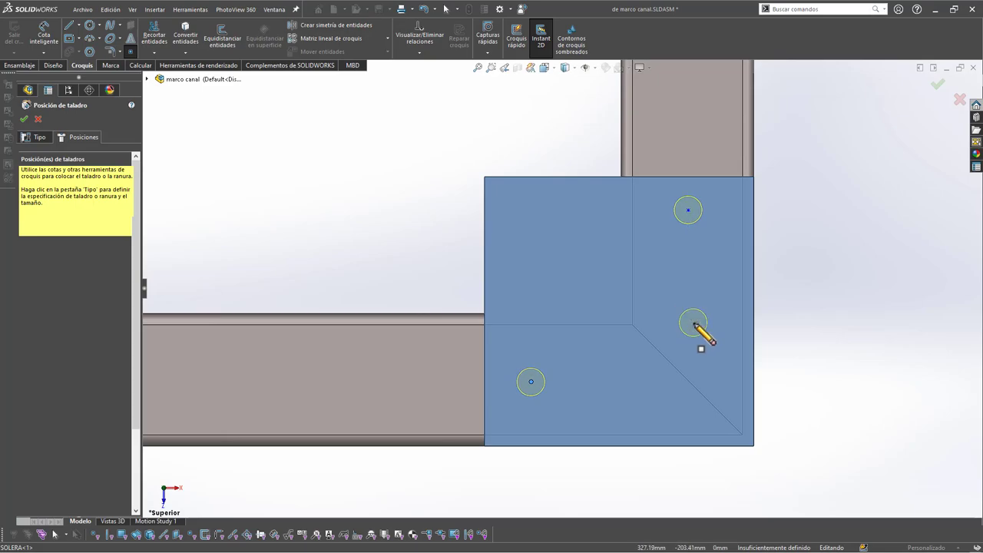
{"action": "left_click", "coordinate": [688, 315]}
{"action": "left_click", "coordinate": [630, 374]}
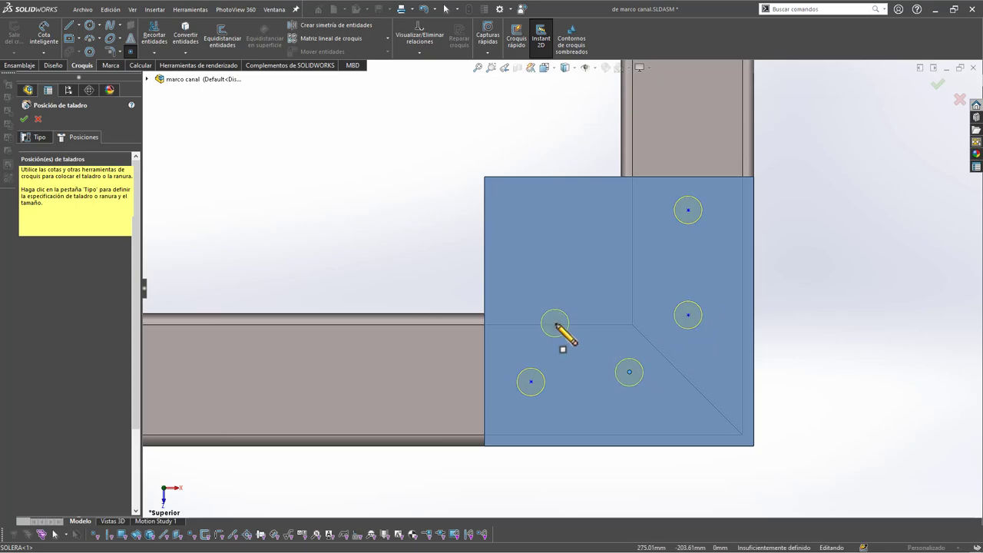
Orbit into a tilted 3D view and measure from a channel face to a hole point
{"action": "scroll", "coordinate": [730, 248], "scroll_direction": "up", "scroll_amount": 1}
{"action": "scroll", "coordinate": [736, 246], "scroll_direction": "up", "scroll_amount": 3}
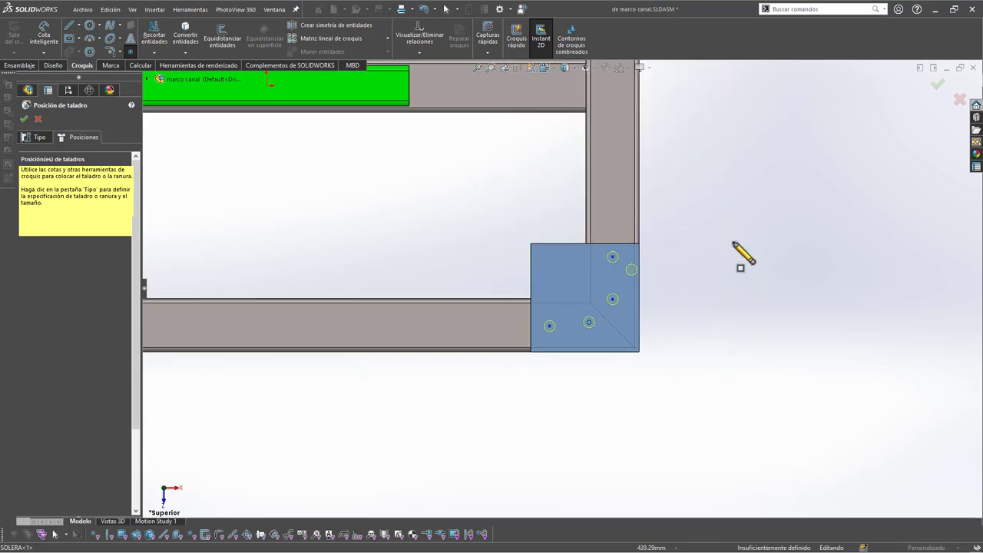
{"action": "scroll", "coordinate": [680, 254], "scroll_direction": "down", "scroll_amount": 2}
{"action": "scroll", "coordinate": [569, 285], "scroll_direction": "up", "scroll_amount": 2}
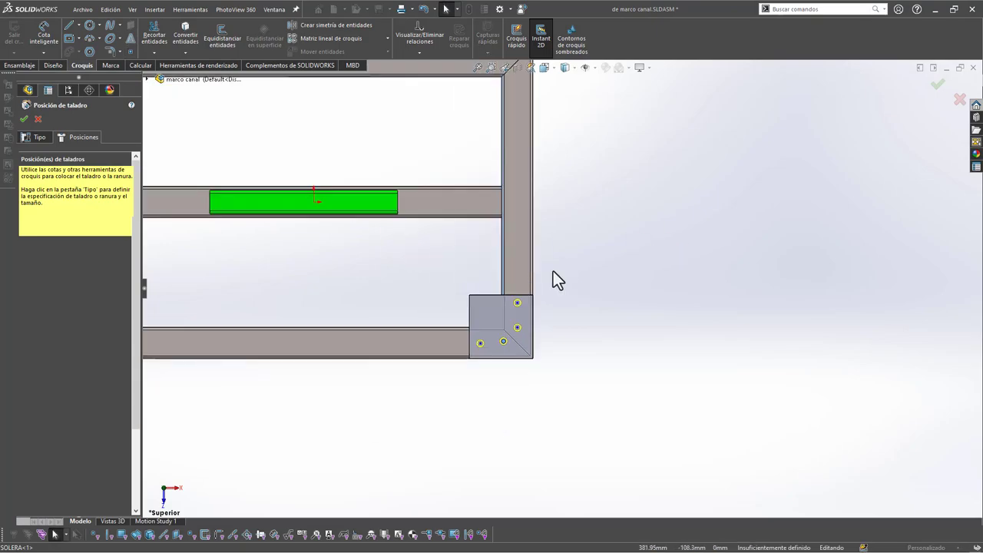
{"action": "scroll", "coordinate": [553, 278], "scroll_direction": "down", "scroll_amount": 2}
{"action": "middle_click_drag", "start_coordinate": [538, 284], "coordinate": [530, 305]}
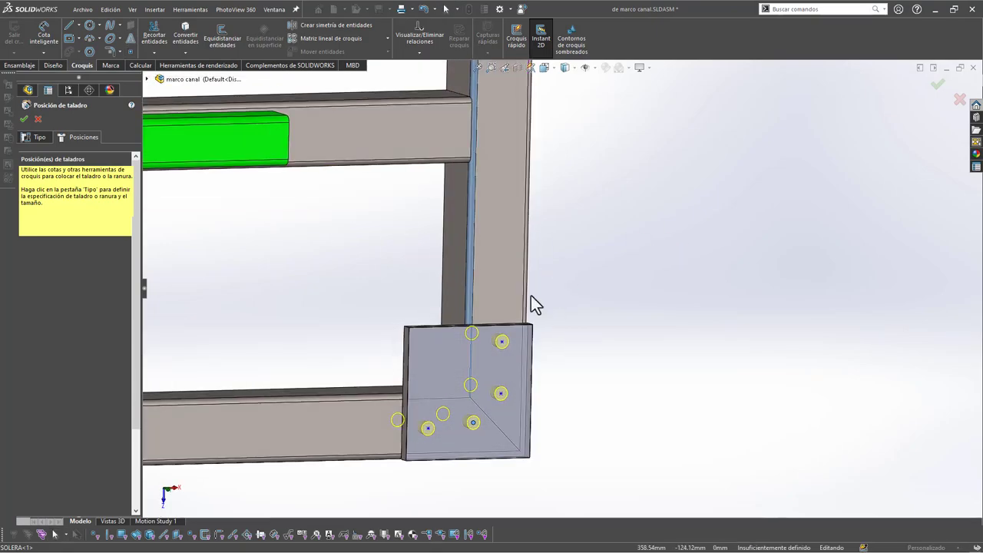
{"action": "right_click_drag", "start_coordinate": [467, 279], "coordinate": [468, 257]}
{"action": "left_click", "coordinate": [468, 258]}
{"action": "mouse_move", "coordinate": [484, 252]}
{"action": "middle_mouse_down"}
{"action": "mouse_move", "coordinate": [377, 248]}
{"action": "mouse_move", "coordinate": [494, 281]}
{"action": "middle_mouse_up"}
{"action": "scroll", "coordinate": [538, 266], "scroll_direction": "down", "scroll_amount": 3}
Clear the measurement and measure the 50 mm width between the channel's two faces
{"action": "left_click", "coordinate": [619, 234]}
{"action": "scroll", "coordinate": [619, 234], "scroll_direction": "up", "scroll_amount": 2}
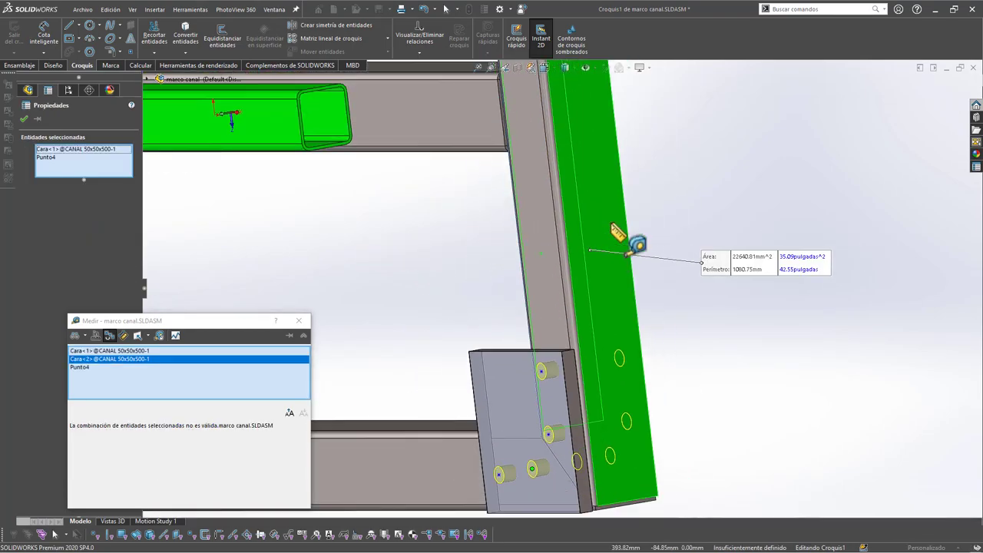
{"action": "right_click", "coordinate": [209, 378]}
{"action": "left_click", "coordinate": [230, 385]}
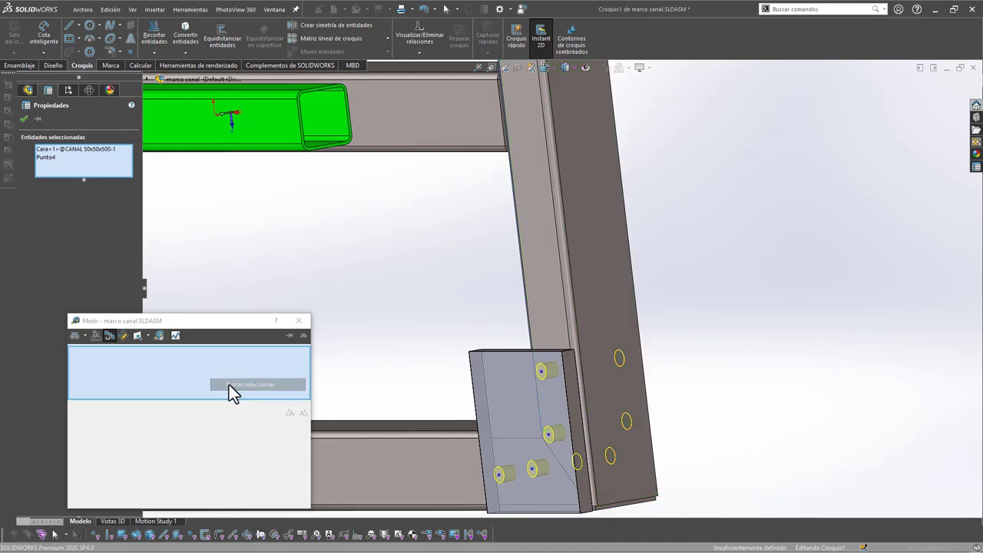
{"action": "left_click", "coordinate": [639, 282]}
{"action": "middle_click_drag", "start_coordinate": [639, 283], "coordinate": [684, 274]}
{"action": "left_click", "coordinate": [532, 274]}
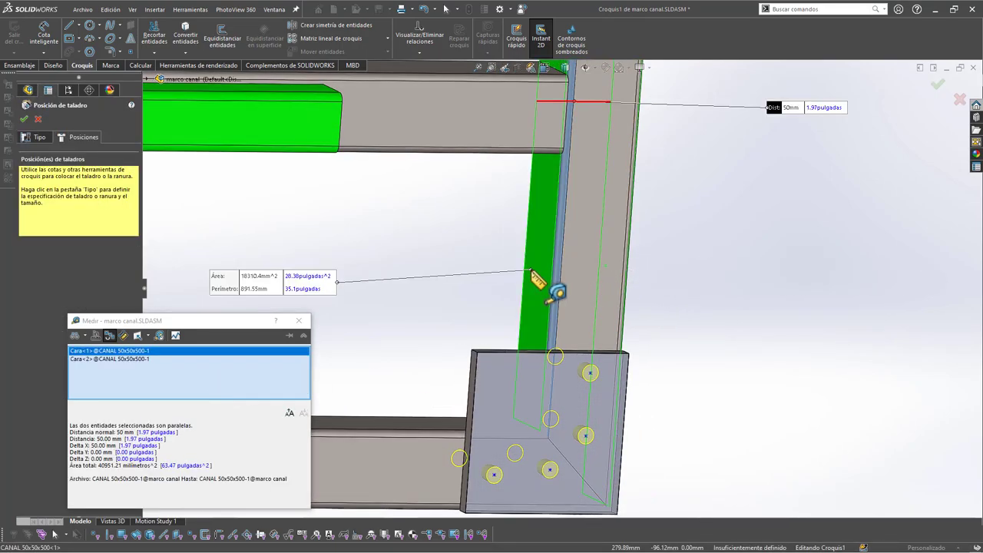
{"action": "scroll", "coordinate": [603, 304], "scroll_direction": "up", "scroll_amount": 2}
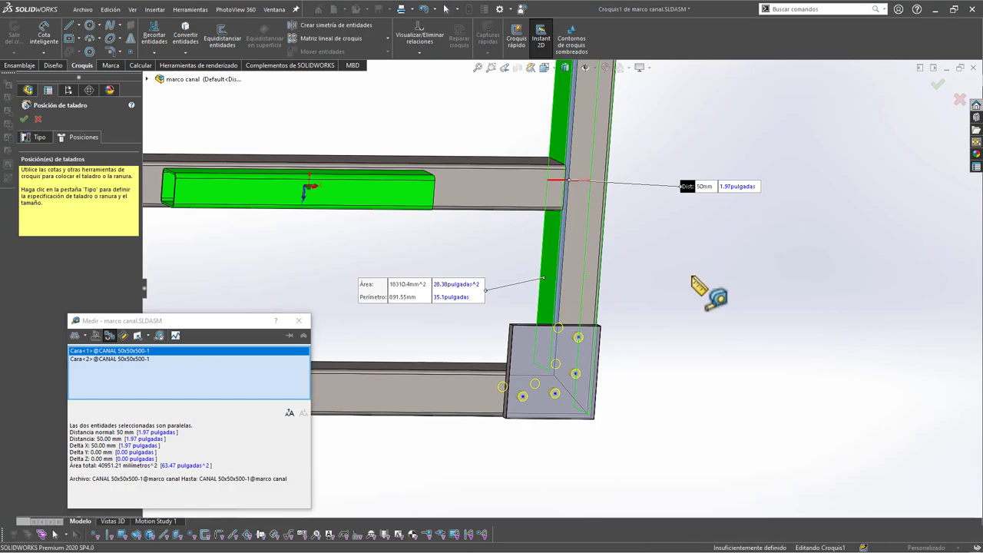
Return to the Top view, close the Measure results, and zoom in on the corner plate
{"action": "scroll", "coordinate": [699, 278], "scroll_direction": "up", "scroll_amount": 2}
{"action": "key", "text": "ctrl+5"}
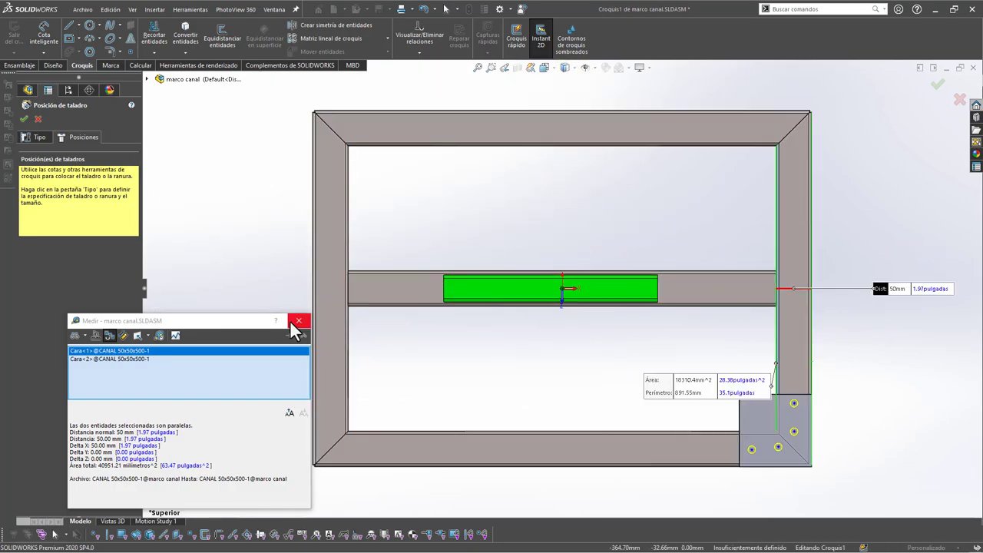
{"action": "left_click", "coordinate": [298, 320]}
{"action": "scroll", "coordinate": [816, 443], "scroll_direction": "down", "scroll_amount": 3}
{"action": "scroll", "coordinate": [816, 444], "scroll_direction": "down", "scroll_amount": 3}
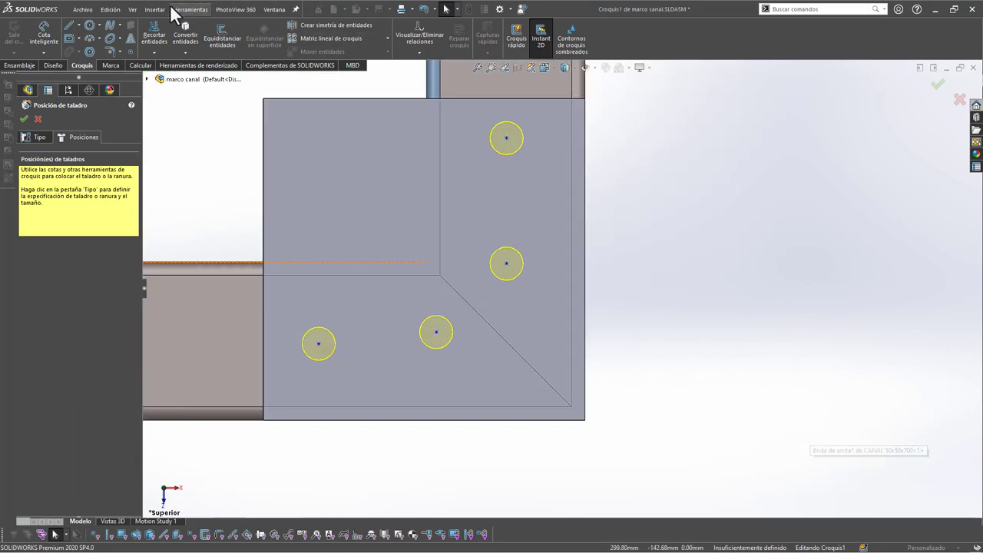
Try offsetting the corner plate face, then cancel and return to the Top view
{"action": "left_click", "coordinate": [227, 40]}
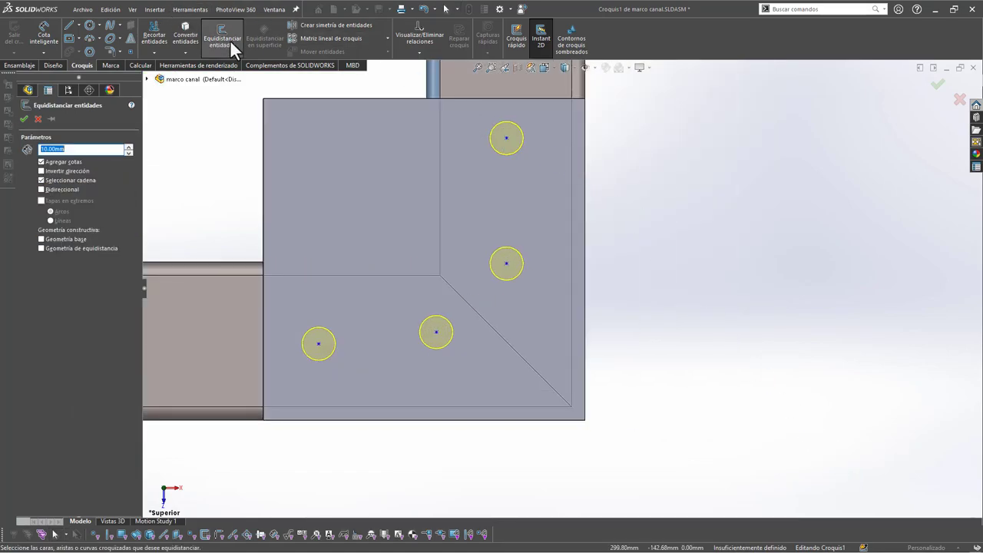
{"action": "left_click", "coordinate": [422, 224]}
{"action": "key", "text": "Return"}
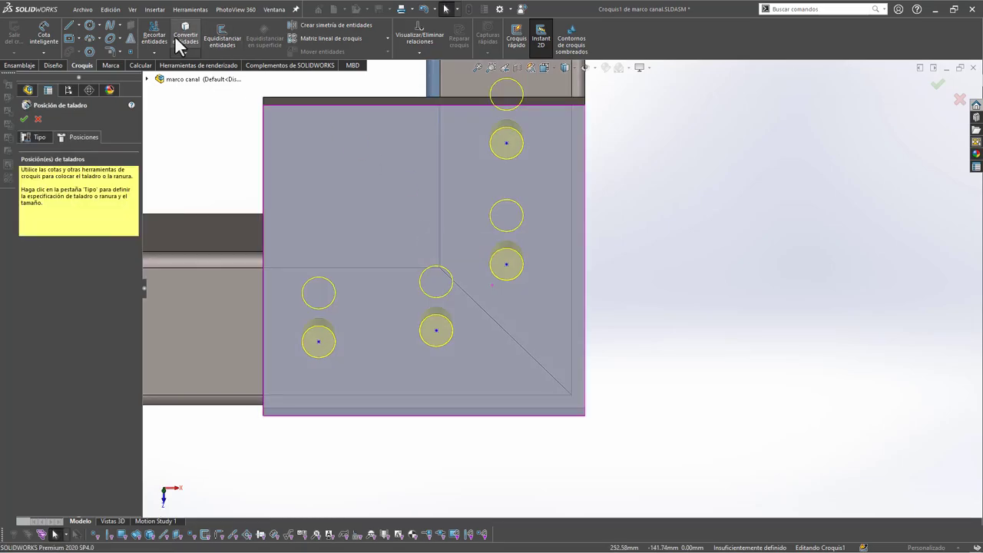
{"action": "scroll", "coordinate": [463, 202], "scroll_direction": "up", "scroll_amount": 3}
{"action": "key", "text": "ctrl+5"}
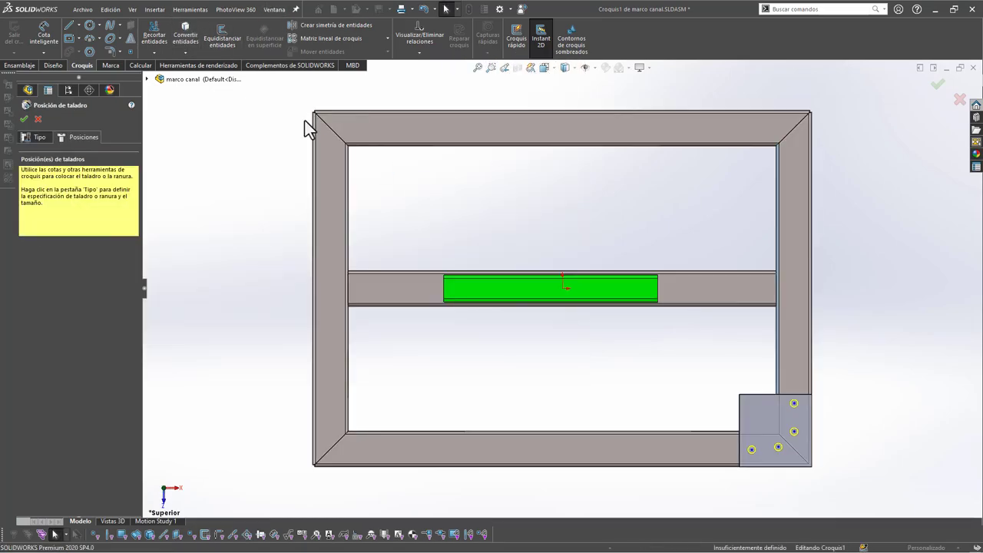
Offset the plate's bottom and right edges 25 mm inward with Reverse direction checked
{"action": "left_click", "coordinate": [222, 38]}
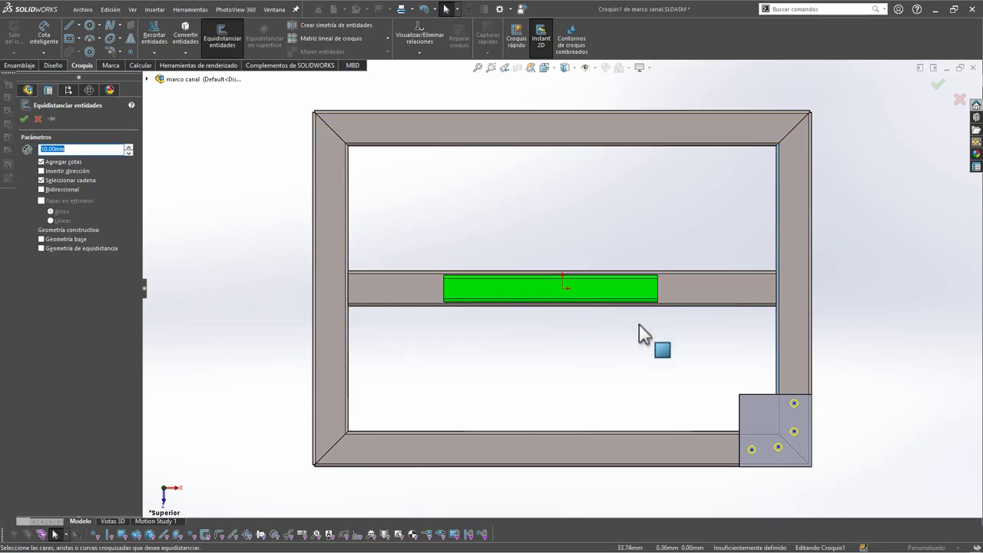
{"action": "scroll", "coordinate": [774, 419], "scroll_direction": "down", "scroll_amount": 3}
{"action": "key", "text": "Up"}
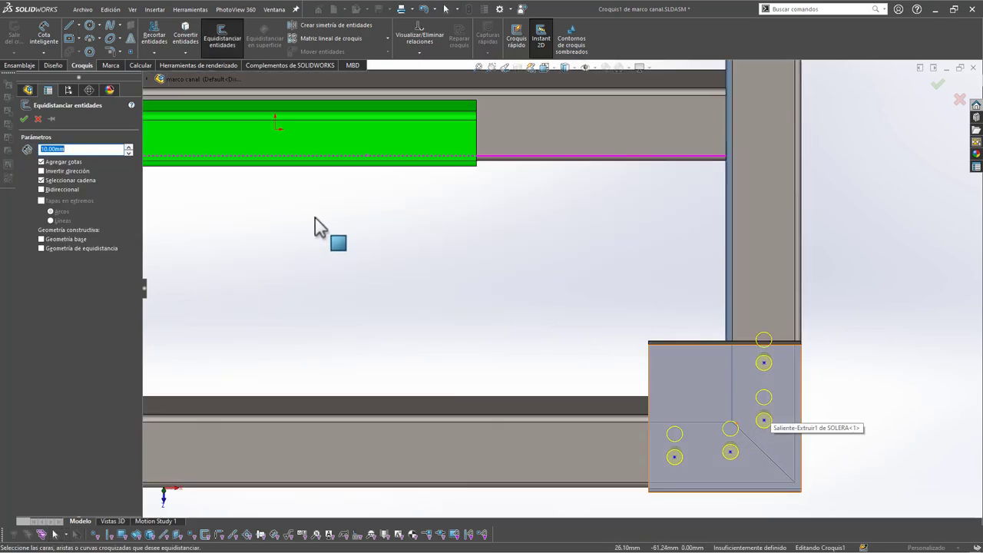
{"action": "type", "text": "25"}
{"action": "key", "text": "ctrl+5"}
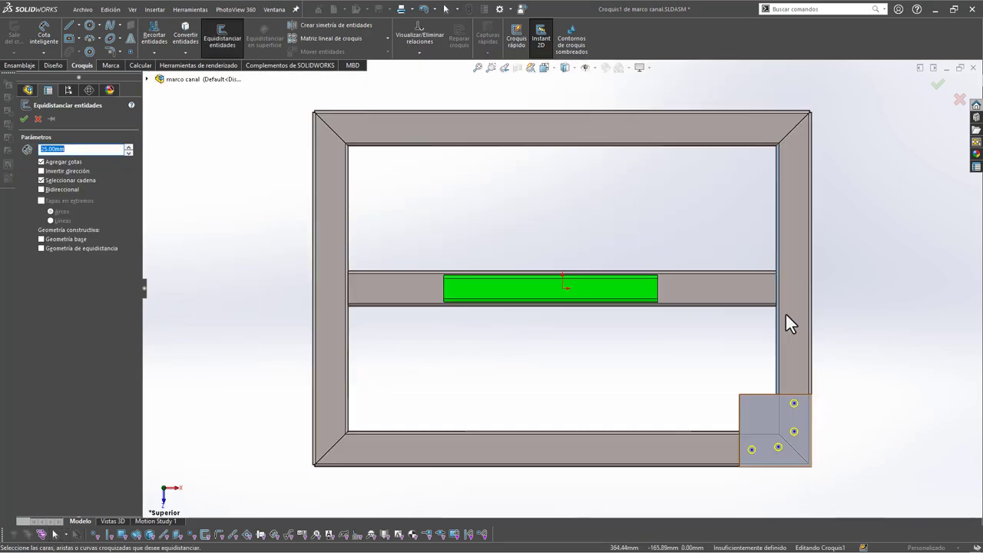
{"action": "scroll", "coordinate": [772, 370], "scroll_direction": "down", "scroll_amount": 3}
{"action": "scroll", "coordinate": [645, 408], "scroll_direction": "up", "scroll_amount": 1}
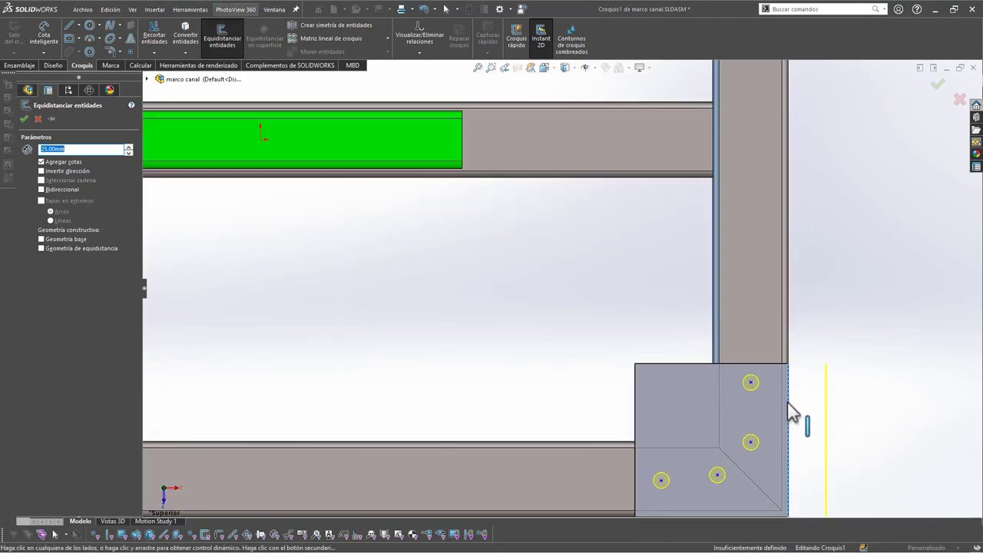
{"action": "key", "text": "f"}
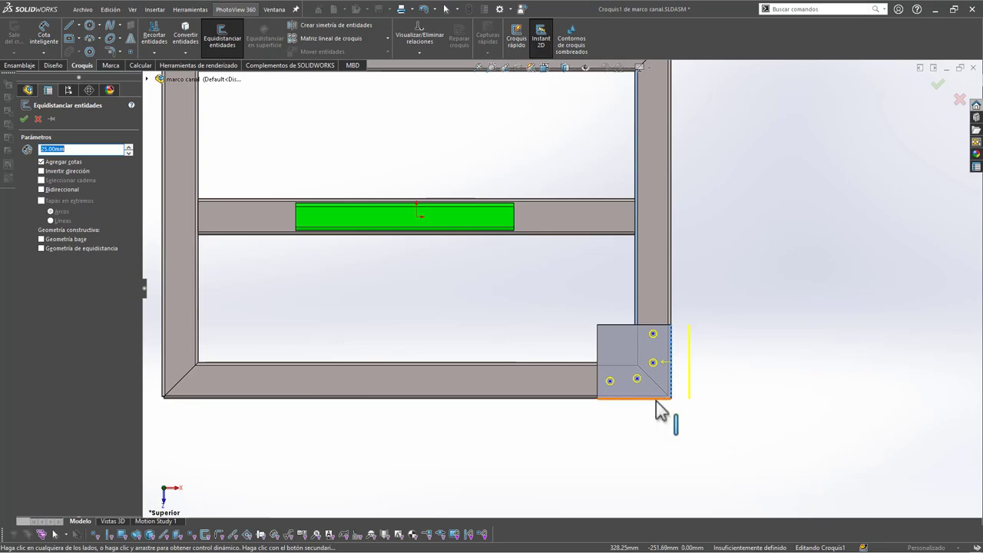
{"action": "left_click", "coordinate": [633, 398]}
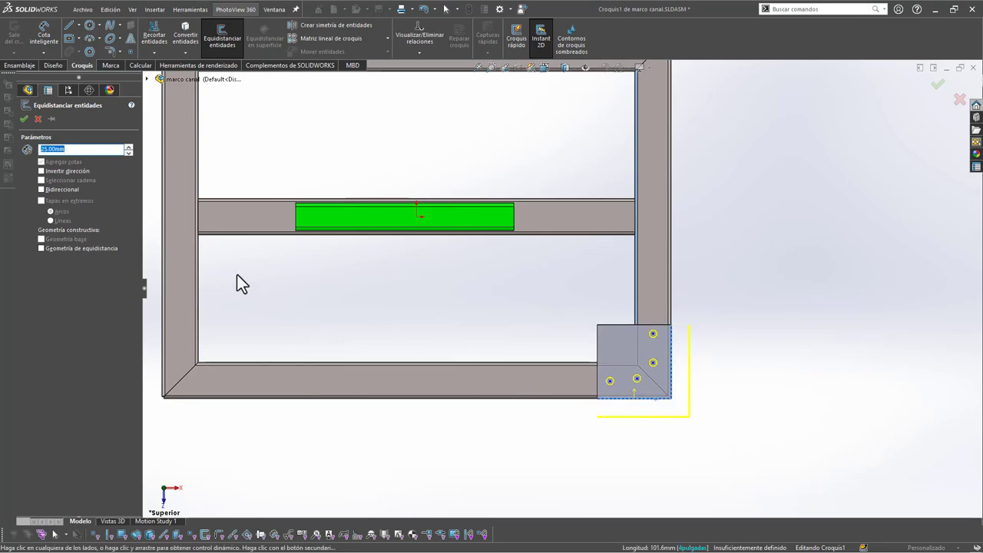
{"action": "left_click", "coordinate": [42, 171]}
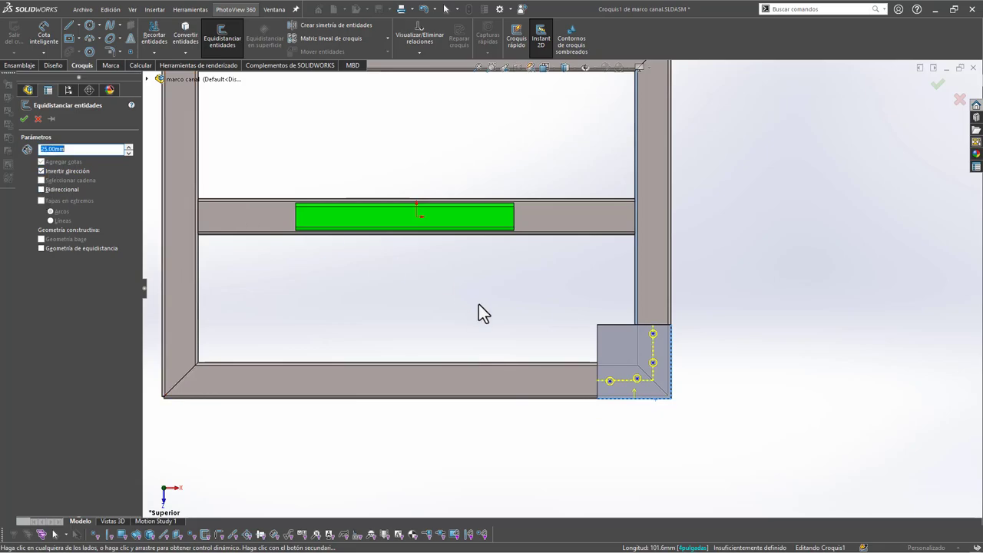
{"action": "scroll", "coordinate": [584, 384], "scroll_direction": "down", "scroll_amount": 5}
{"action": "left_click", "coordinate": [24, 119]}
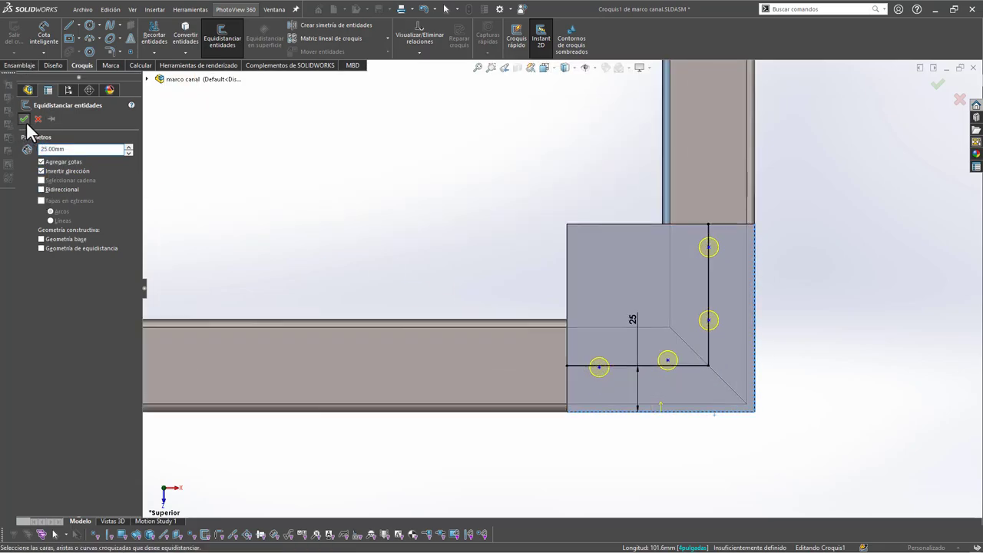
Make the four hole centres coincident with the offset lines, two horizontal and two vertical
{"action": "scroll", "coordinate": [584, 323], "scroll_direction": "down", "scroll_amount": 3}
{"action": "scroll", "coordinate": [650, 347], "scroll_direction": "down", "scroll_amount": 3}
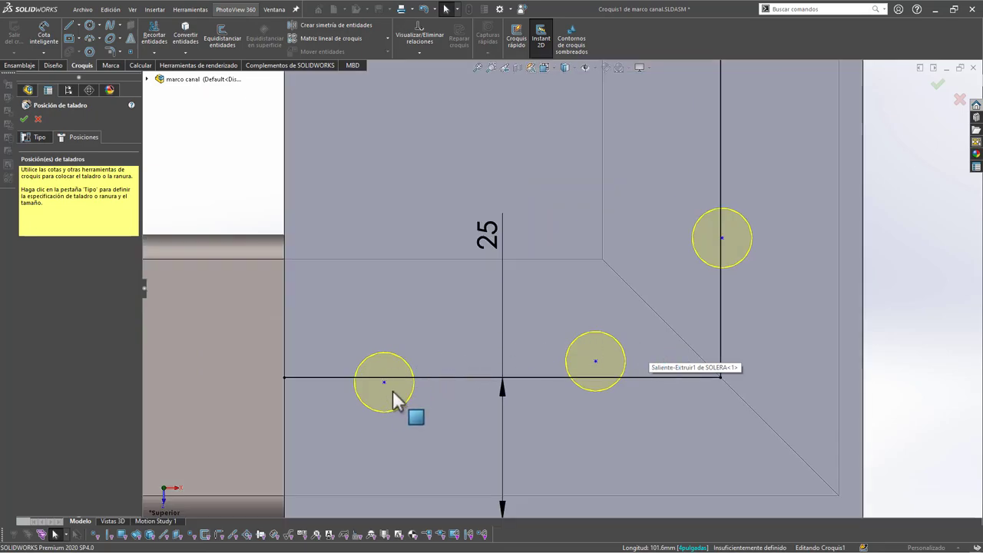
{"action": "left_click", "coordinate": [378, 371]}
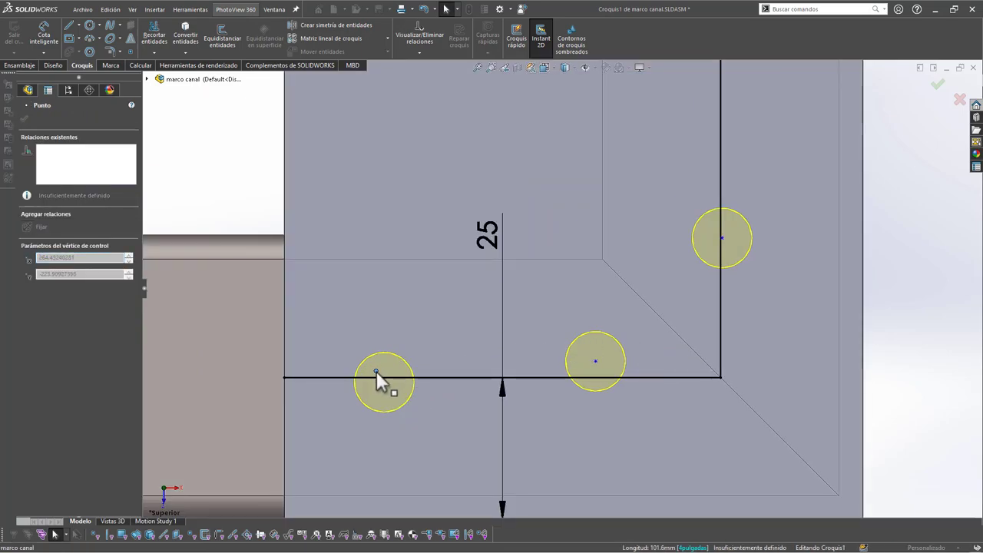
{"action": "left_click", "coordinate": [376, 379]}
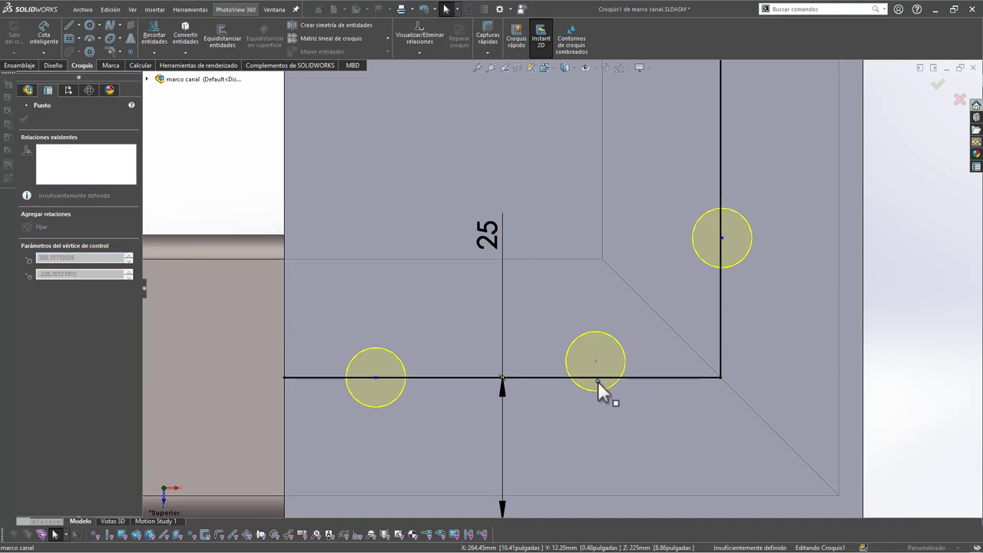
{"action": "left_click", "coordinate": [598, 379]}
{"action": "scroll", "coordinate": [600, 384], "scroll_direction": "up", "scroll_amount": 3}
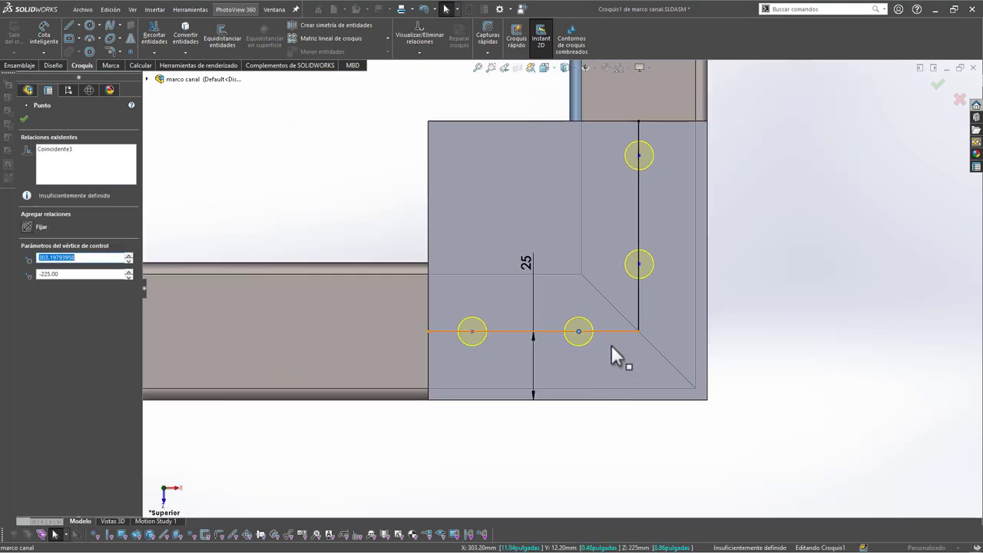
{"action": "left_click", "coordinate": [643, 158]}
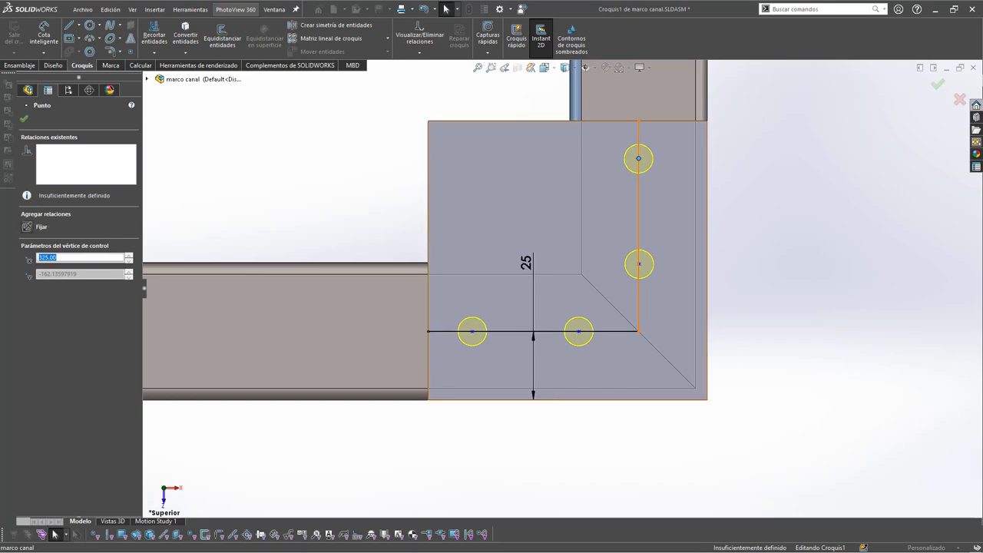
{"action": "left_click", "coordinate": [639, 282]}
{"action": "left_click", "coordinate": [40, 38]}
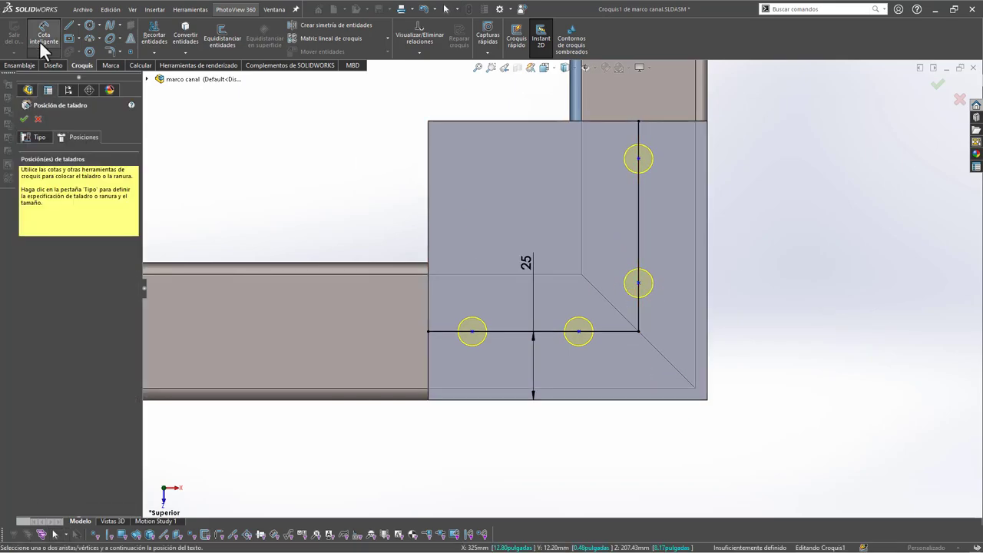
Dimension the left hole 20 mm from the plate edge and the bottom holes 30 mm apart
{"action": "left_click", "coordinate": [429, 355]}
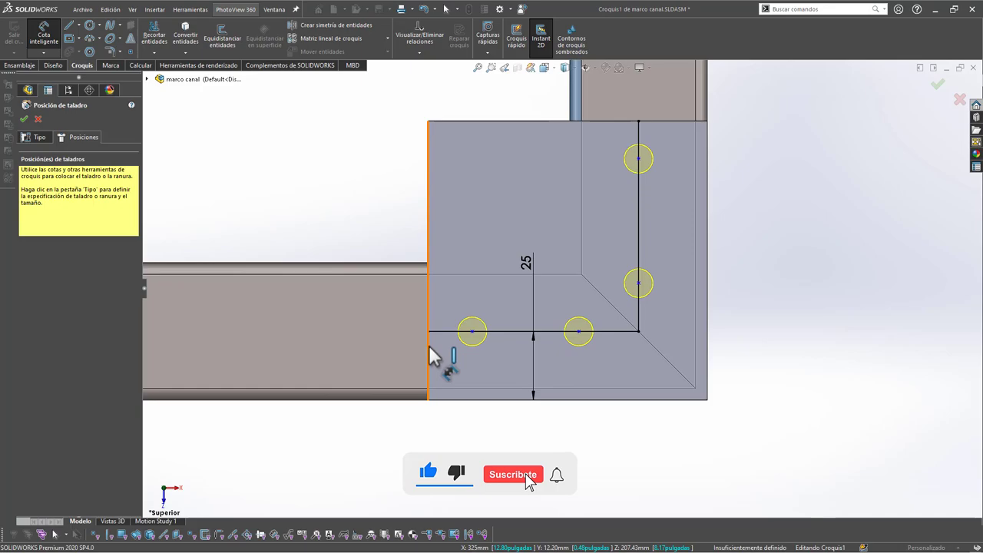
{"action": "left_click", "coordinate": [471, 332]}
{"action": "left_click", "coordinate": [478, 377]}
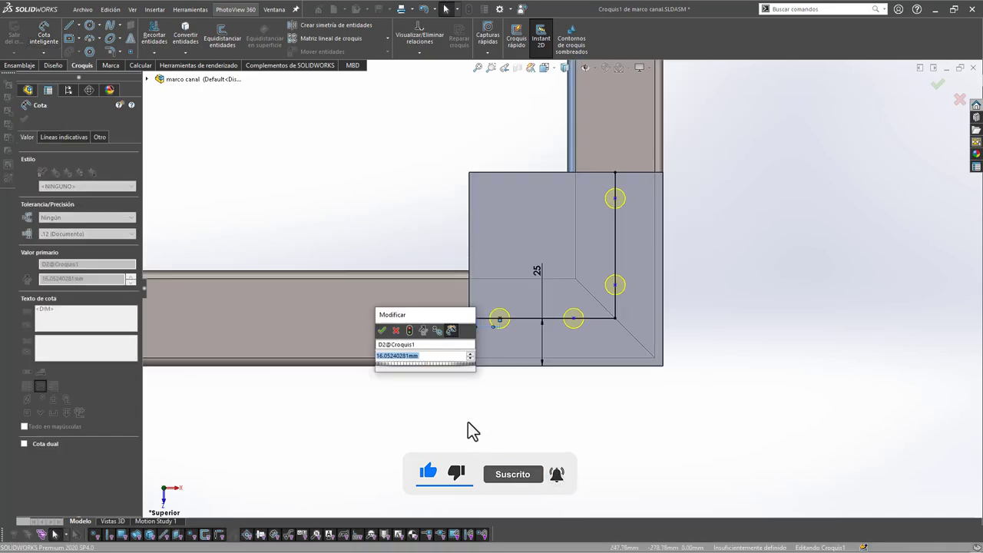
{"action": "type", "text": "20"}
{"action": "key", "text": "Return"}
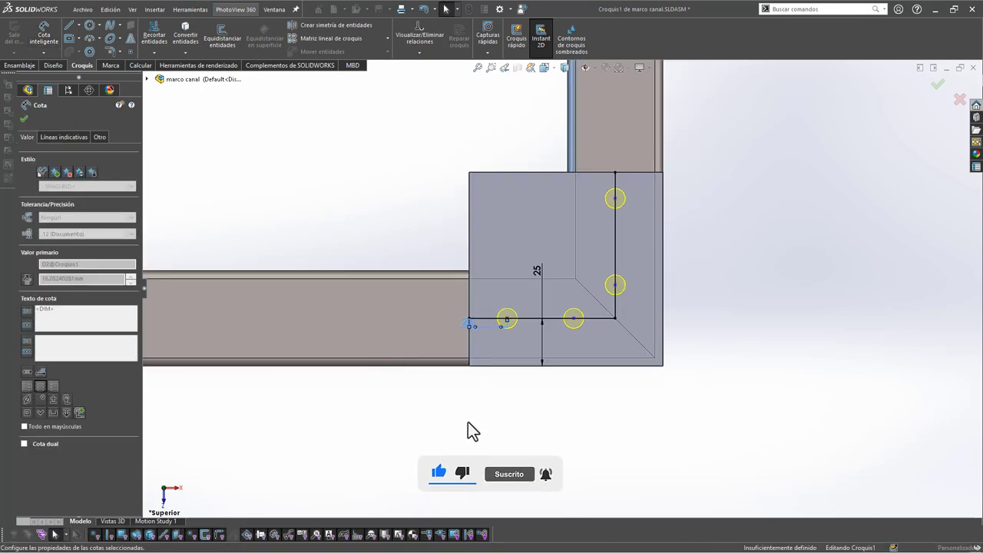
{"action": "key", "text": "Escape"}
{"action": "scroll", "coordinate": [557, 430], "scroll_direction": "down", "scroll_amount": 3}
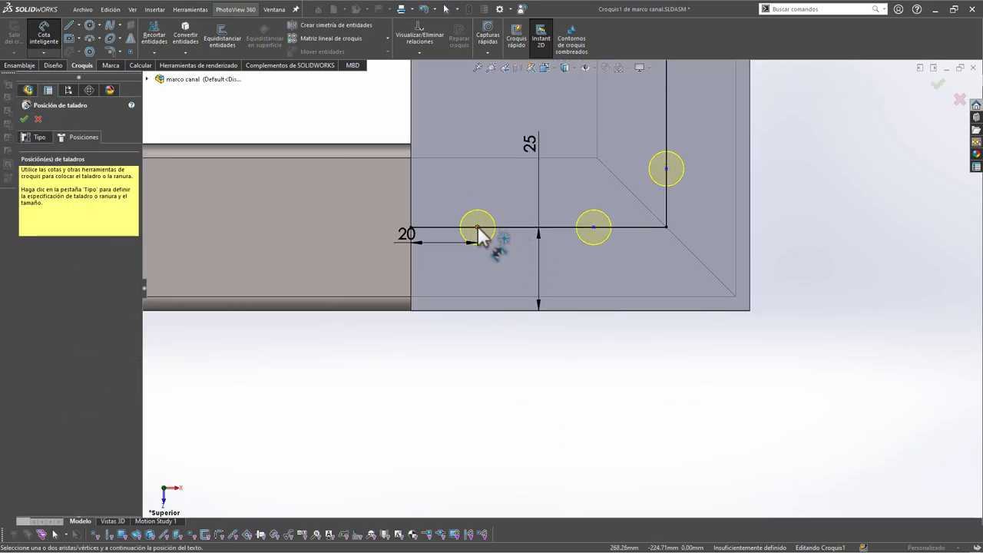
{"action": "left_click", "coordinate": [478, 228]}
{"action": "left_click", "coordinate": [594, 228]}
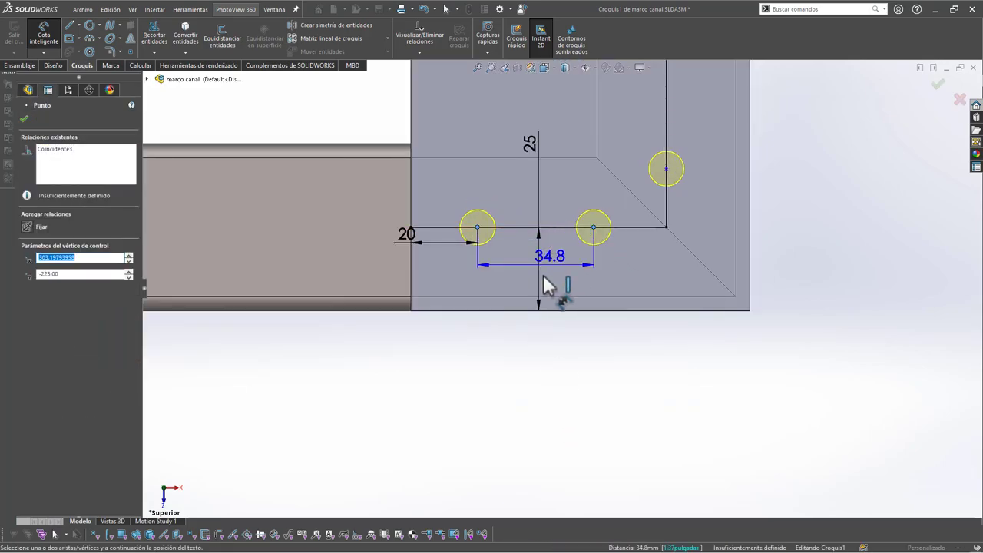
{"action": "left_click", "coordinate": [544, 335]}
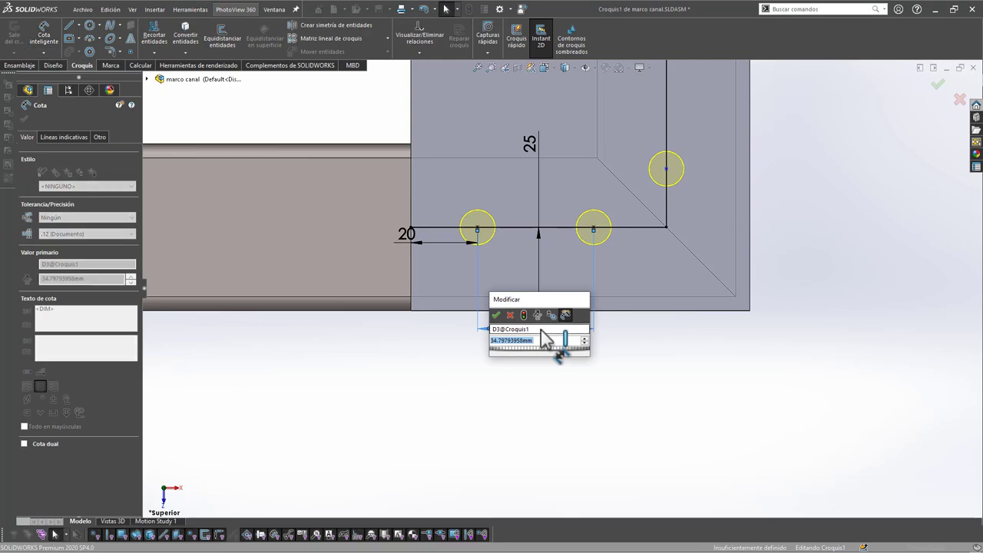
{"action": "type", "text": "30"}
{"action": "key", "text": "Return"}
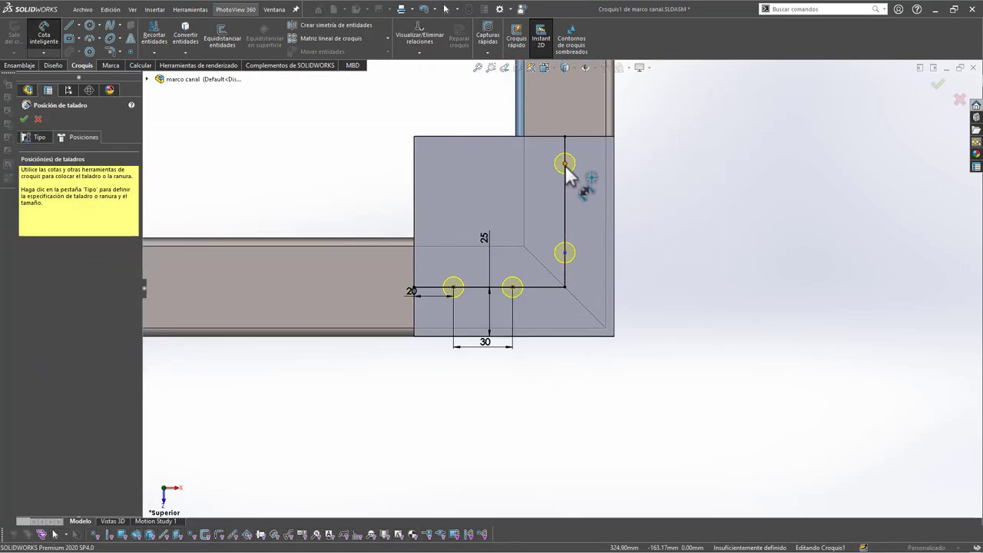
Add the vertical hole offset and spacing, linked by equation to the 20 and 30 dimensions
{"action": "left_click", "coordinate": [565, 164]}
{"action": "left_click", "coordinate": [566, 138]}
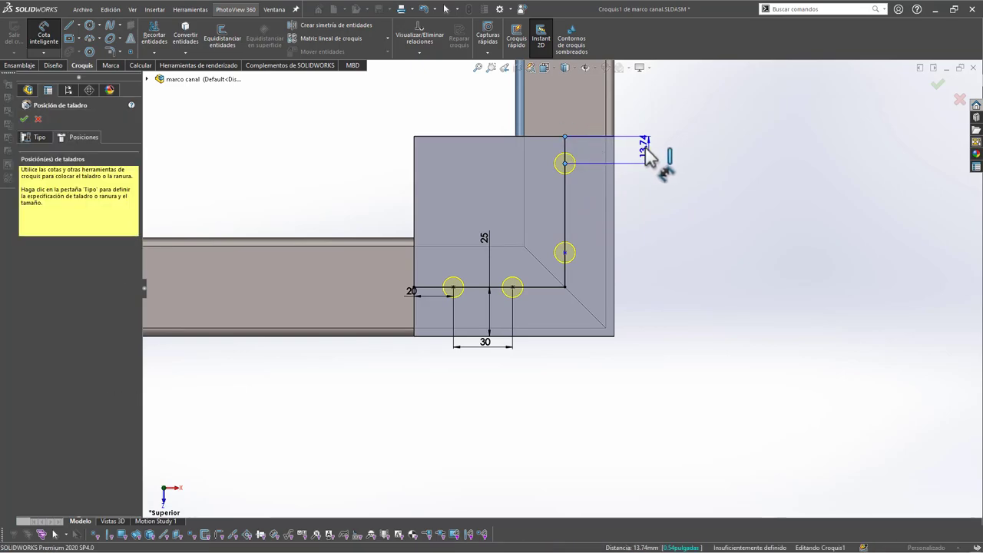
{"action": "left_click", "coordinate": [647, 154]}
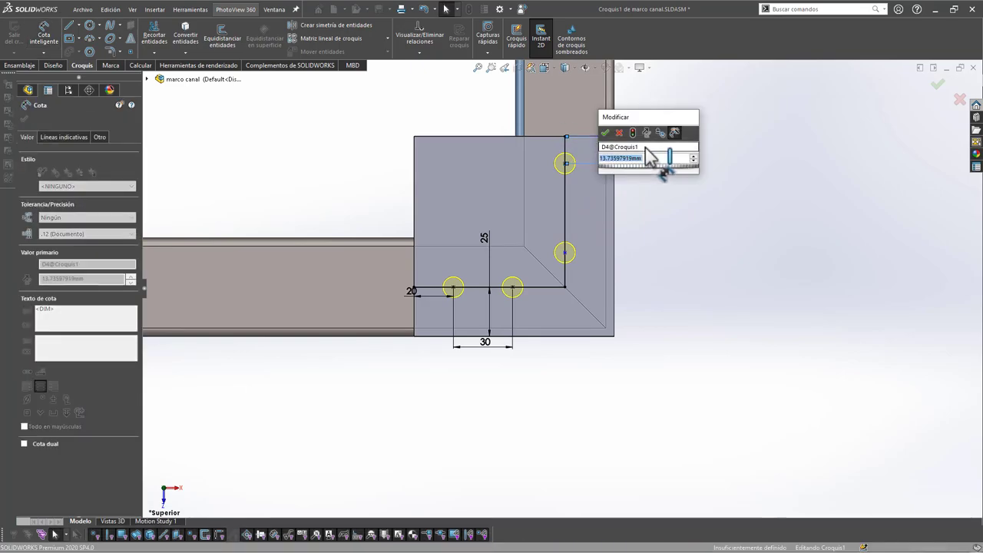
{"action": "type", "text": "="}
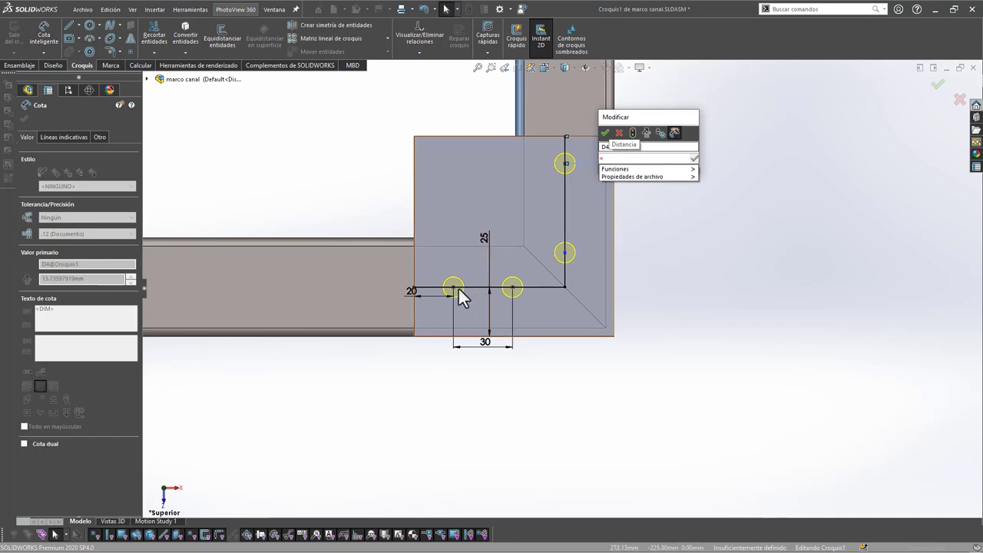
{"action": "left_click", "coordinate": [408, 295]}
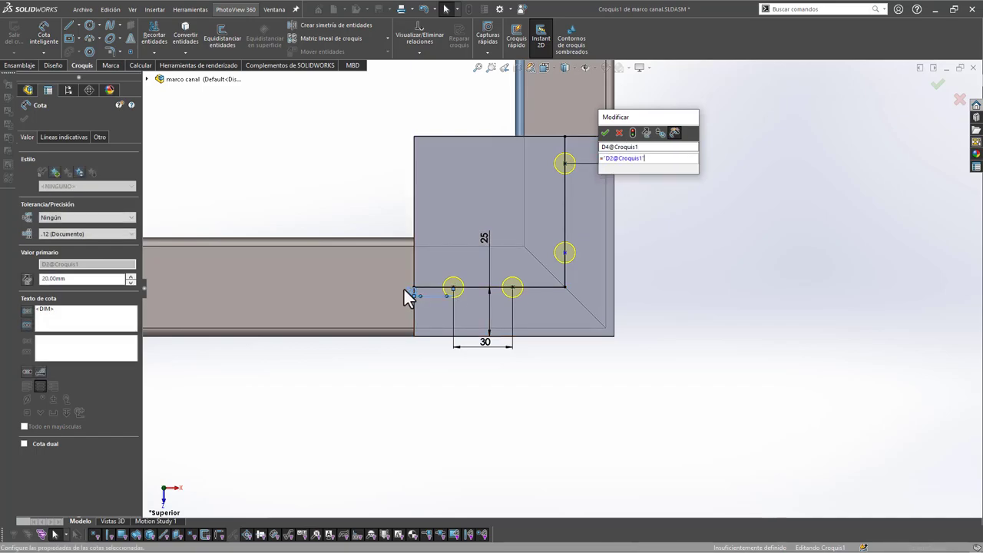
{"action": "left_click", "coordinate": [606, 135]}
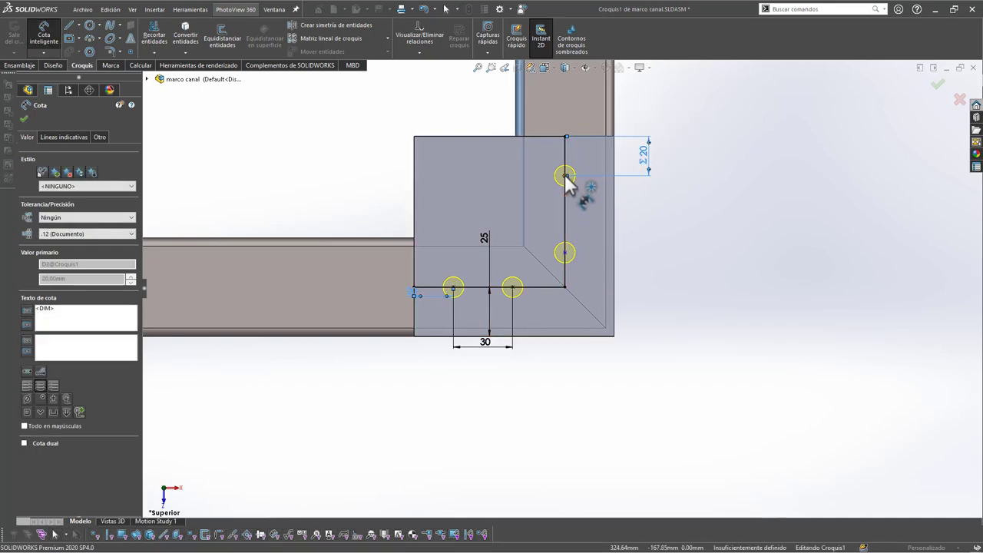
{"action": "left_click", "coordinate": [566, 177]}
{"action": "left_click", "coordinate": [565, 253]}
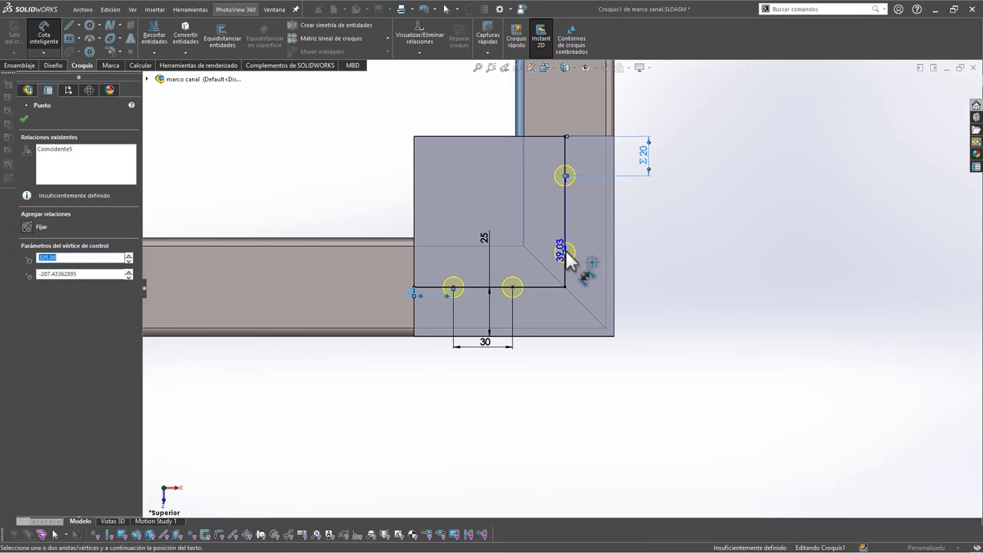
{"action": "left_click", "coordinate": [639, 219]}
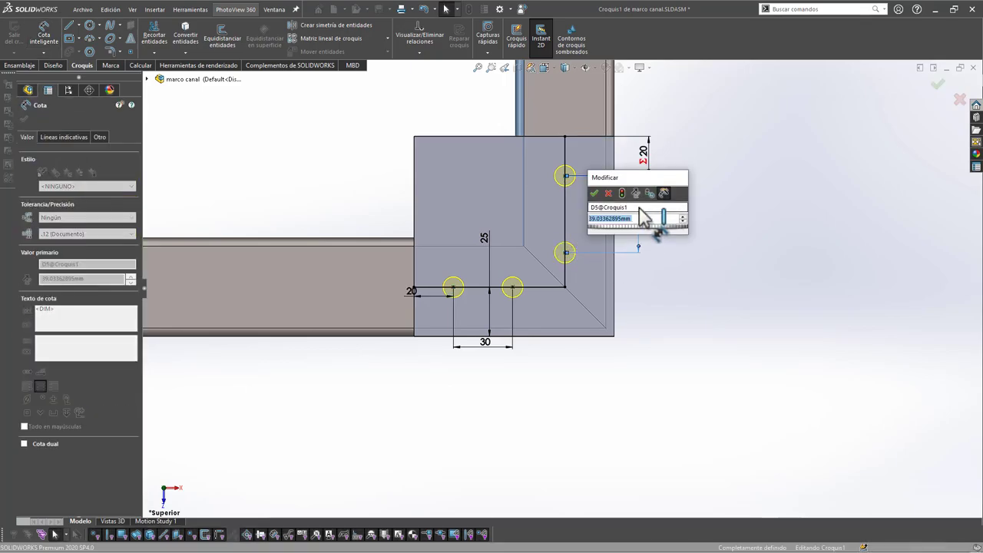
{"action": "type", "text": "="}
{"action": "left_click", "coordinate": [483, 347]}
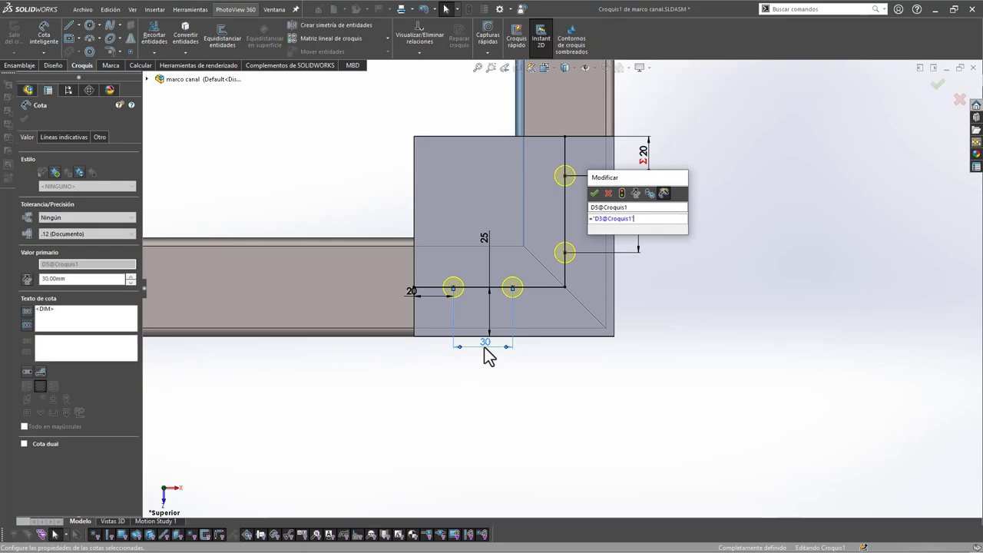
{"action": "left_click", "coordinate": [596, 193]}
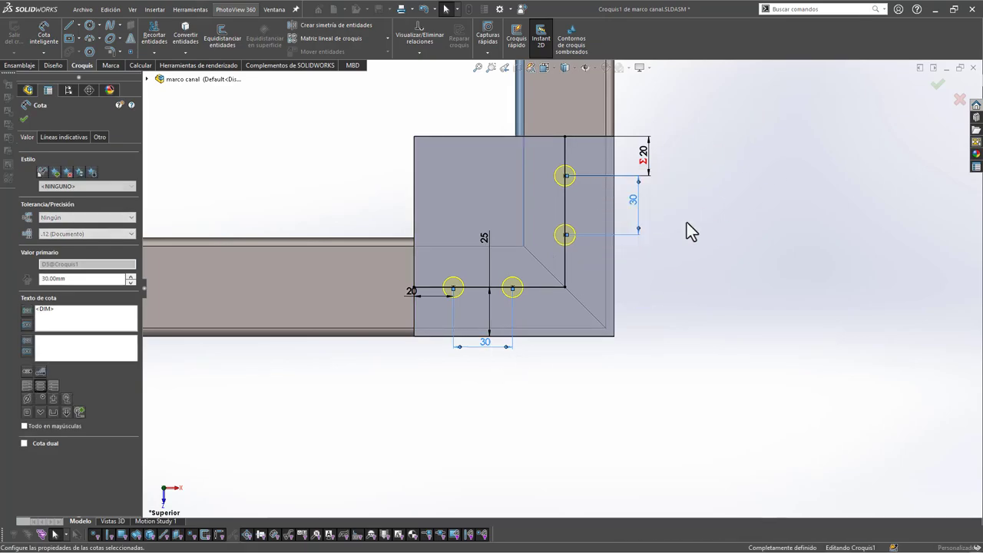
{"action": "key", "text": "Escape"}
Convert the horizontal and vertical guide lines to construction geometry
{"action": "left_click", "coordinate": [551, 286]}
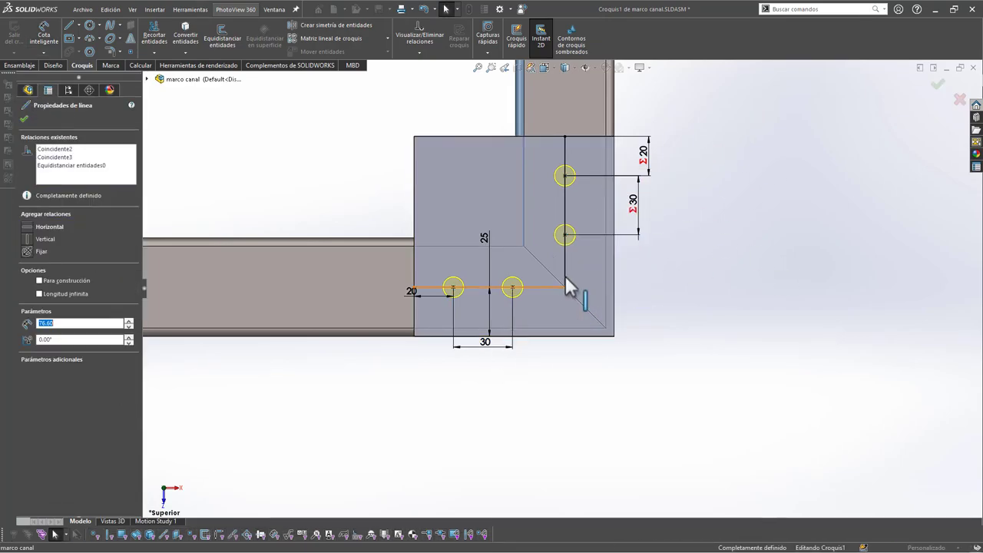
{"action": "left_click", "coordinate": [565, 277], "text": "ctrl"}
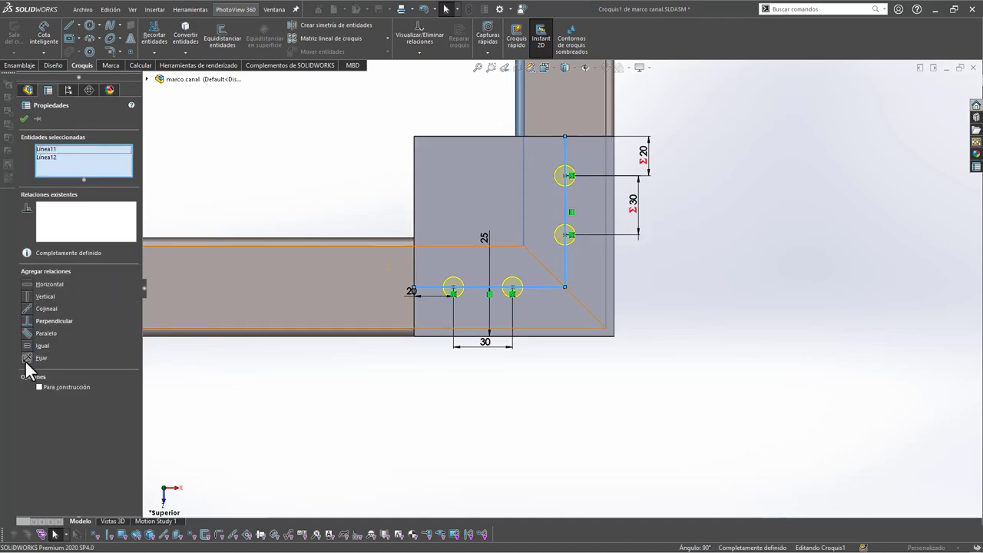
{"action": "left_click", "coordinate": [49, 388]}
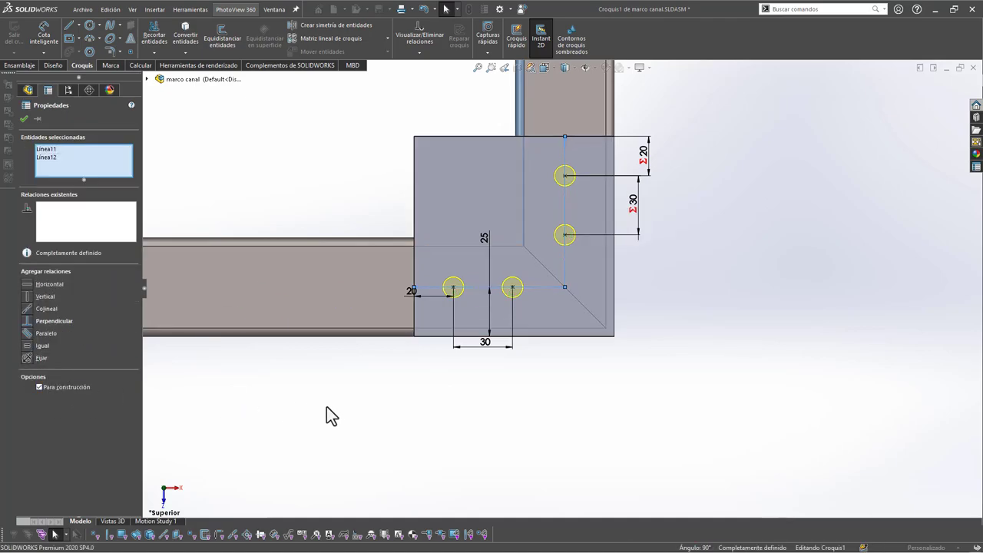
{"action": "left_click", "coordinate": [326, 406]}
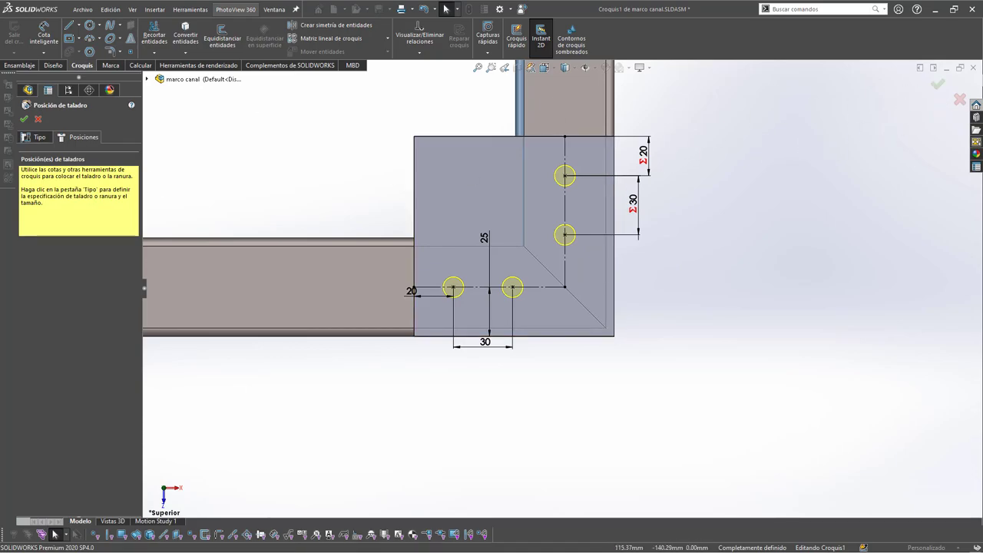
Set the ANSI Metric M10 clearance hole to Through All with Feature Scope on all components
{"action": "left_click", "coordinate": [32, 138]}
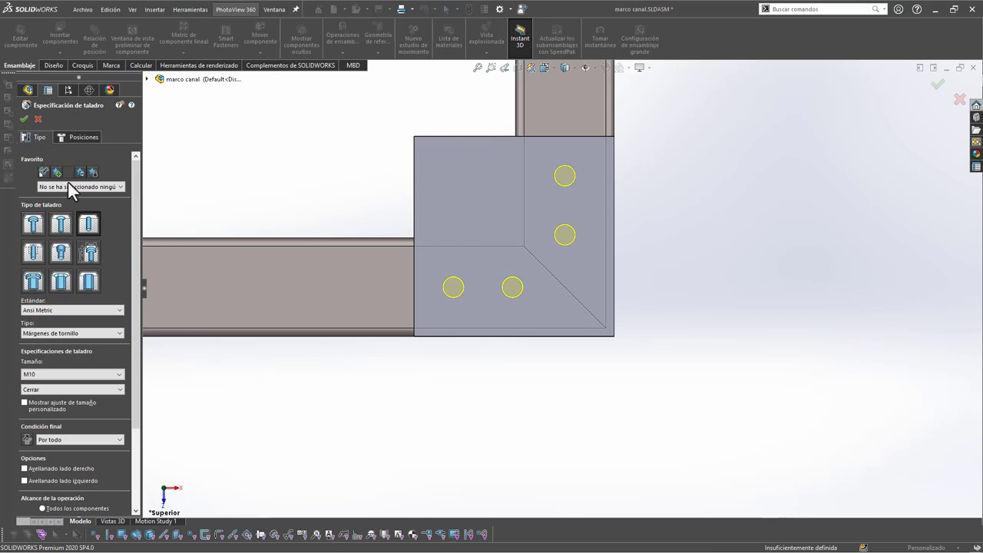
{"action": "left_click_drag", "start_coordinate": [139, 207], "coordinate": [139, 272]}
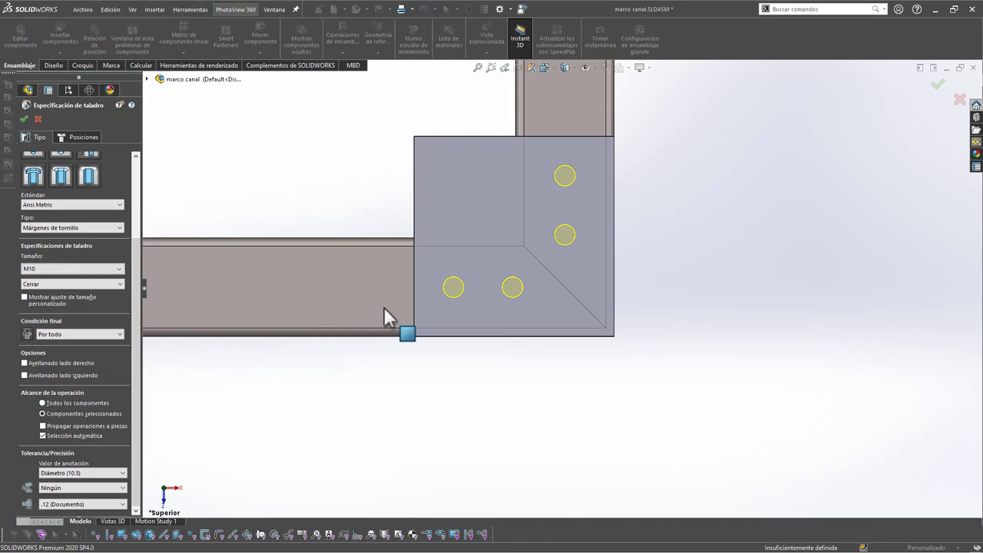
{"action": "mouse_move", "coordinate": [419, 269]}
{"action": "middle_mouse_down"}
{"action": "mouse_move", "coordinate": [426, 208]}
{"action": "mouse_move", "coordinate": [451, 212]}
{"action": "mouse_move", "coordinate": [374, 223]}
{"action": "middle_mouse_up"}
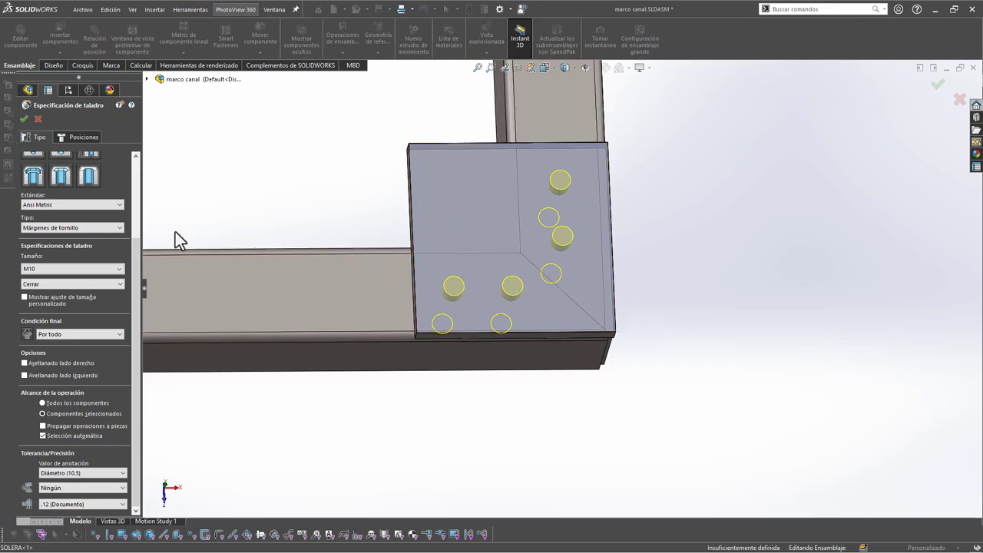
{"action": "middle_click_drag", "start_coordinate": [566, 296], "coordinate": [549, 241]}
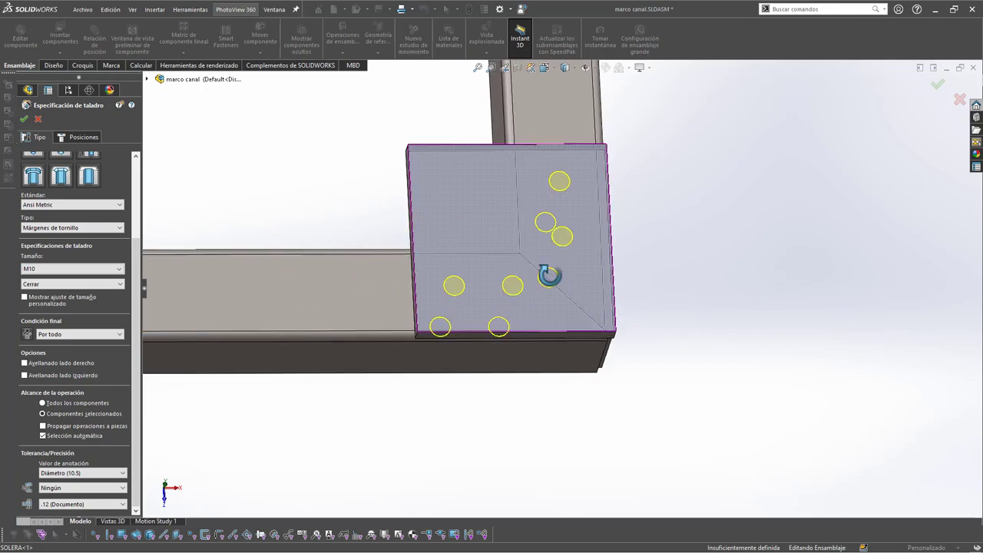
{"action": "left_click", "coordinate": [43, 403]}
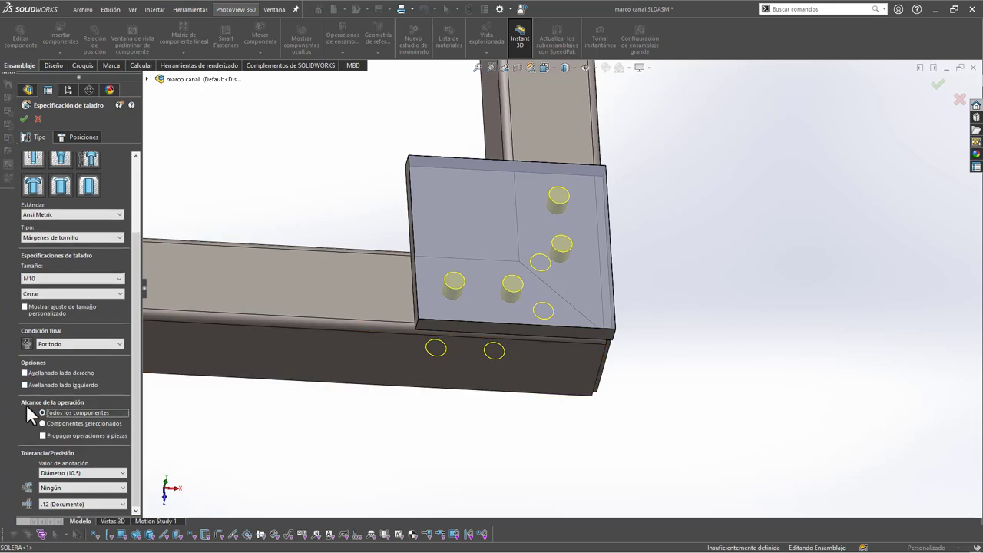
{"action": "scroll", "coordinate": [66, 430], "scroll_direction": "up", "scroll_amount": 3}
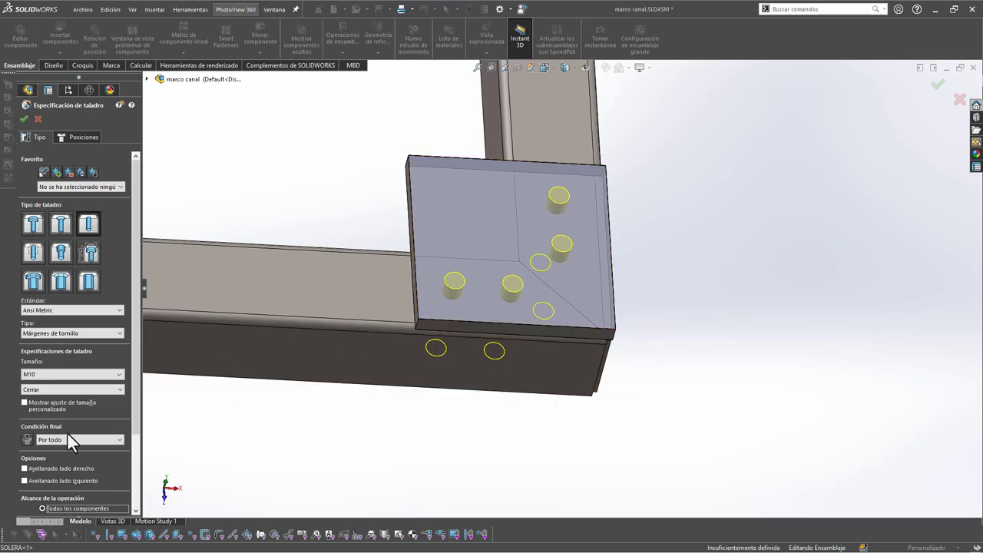
Orbit the frame to check the hole previews through the plate and channels
{"action": "middle_click_drag", "start_coordinate": [496, 303], "coordinate": [520, 274]}
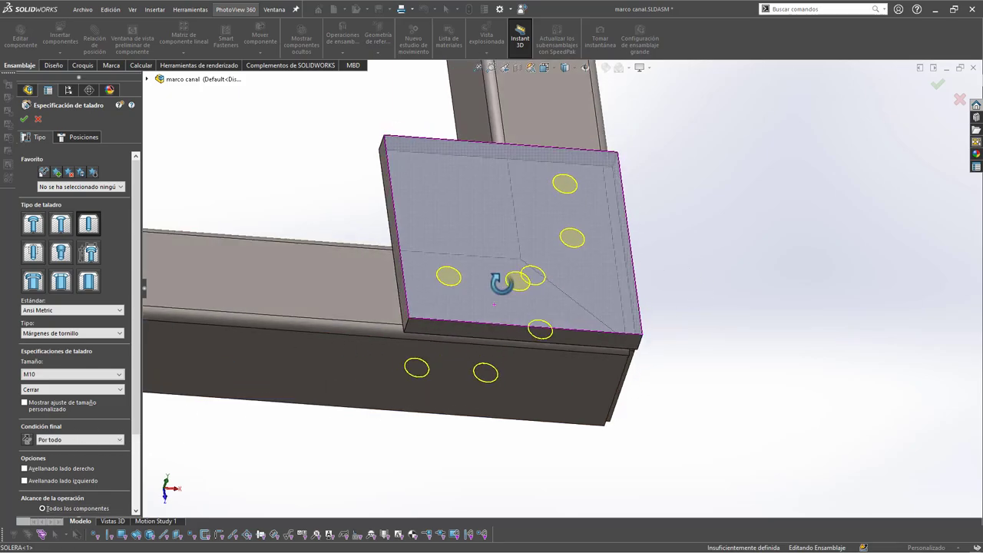
{"action": "scroll", "coordinate": [501, 241], "scroll_direction": "down", "scroll_amount": 3}
{"action": "scroll", "coordinate": [442, 201], "scroll_direction": "up", "scroll_amount": 3}
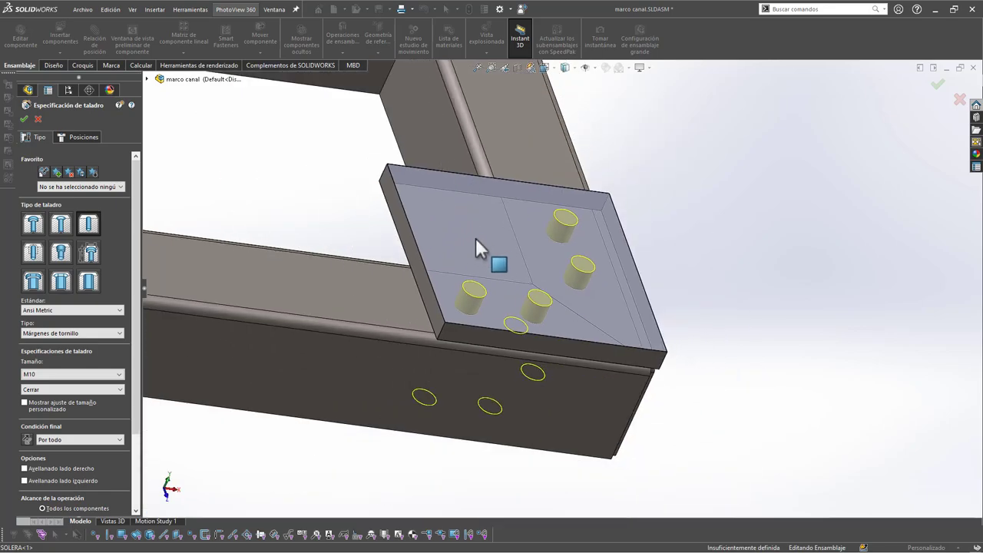
{"action": "scroll", "coordinate": [489, 227], "scroll_direction": "up", "scroll_amount": 3}
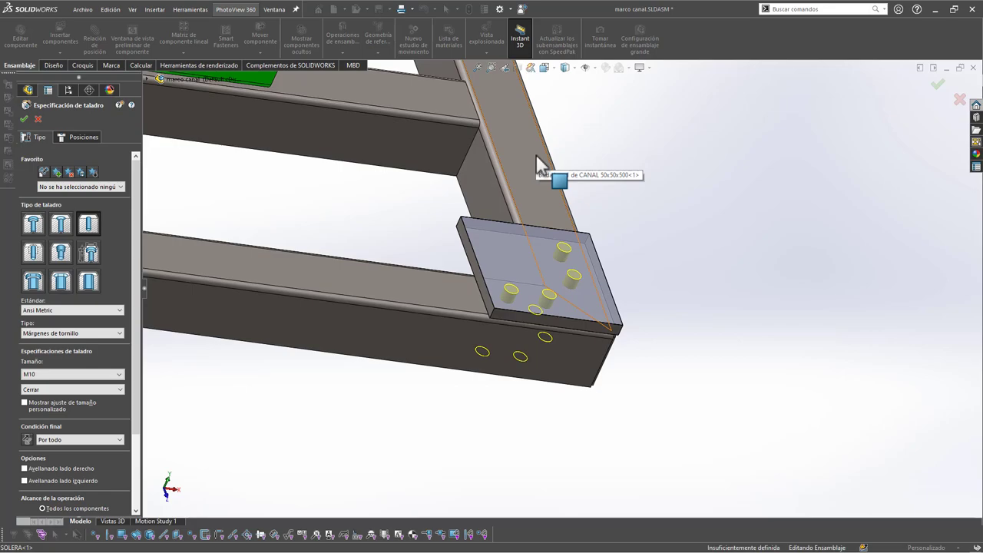
{"action": "middle_click_drag", "start_coordinate": [535, 154], "coordinate": [450, 275]}
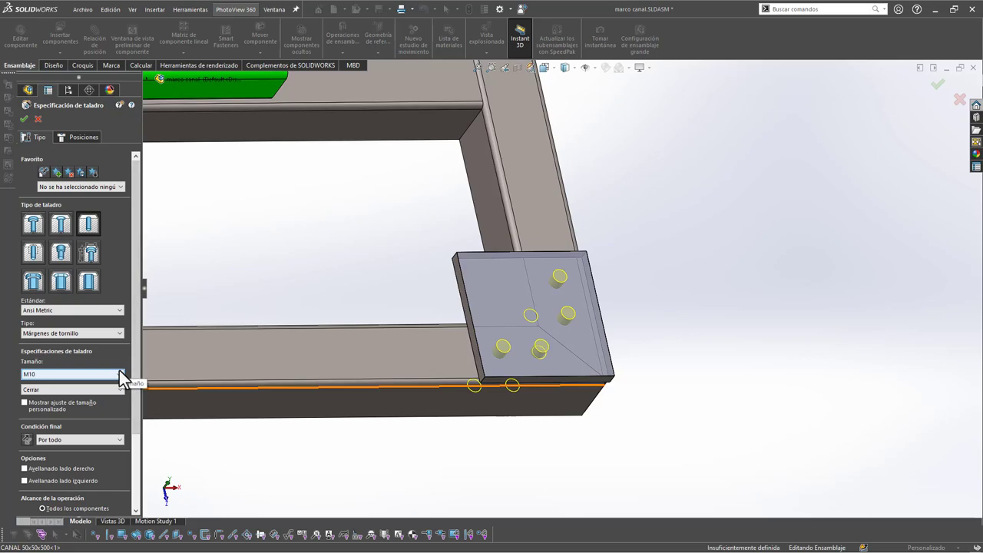
{"action": "mouse_move", "coordinate": [607, 317]}
{"action": "middle_mouse_down"}
{"action": "mouse_move", "coordinate": [588, 283]}
{"action": "mouse_move", "coordinate": [545, 351]}
{"action": "mouse_move", "coordinate": [356, 461]}
{"action": "middle_mouse_up"}
{"action": "middle_click_drag", "start_coordinate": [476, 415], "coordinate": [527, 362]}
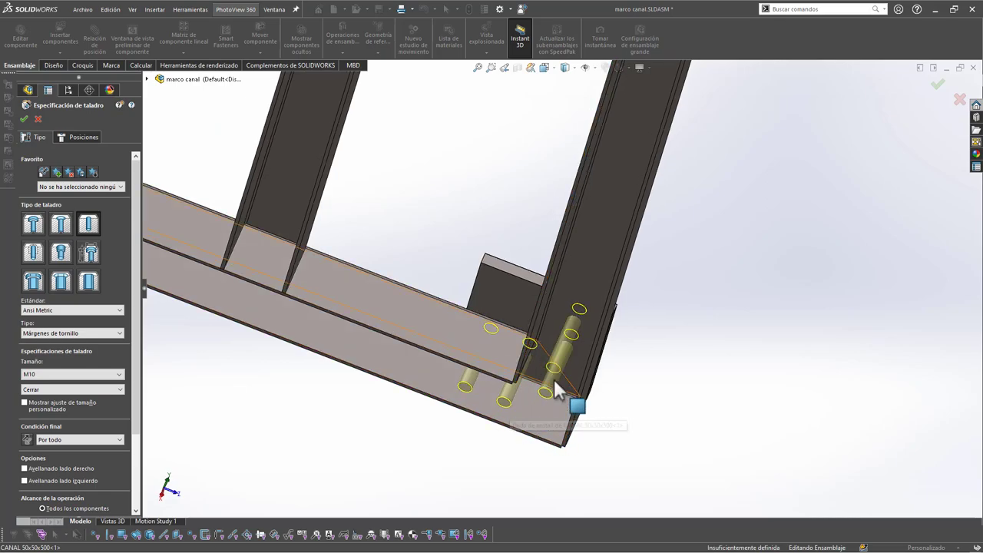
{"action": "middle_click_drag", "start_coordinate": [558, 389], "coordinate": [467, 436]}
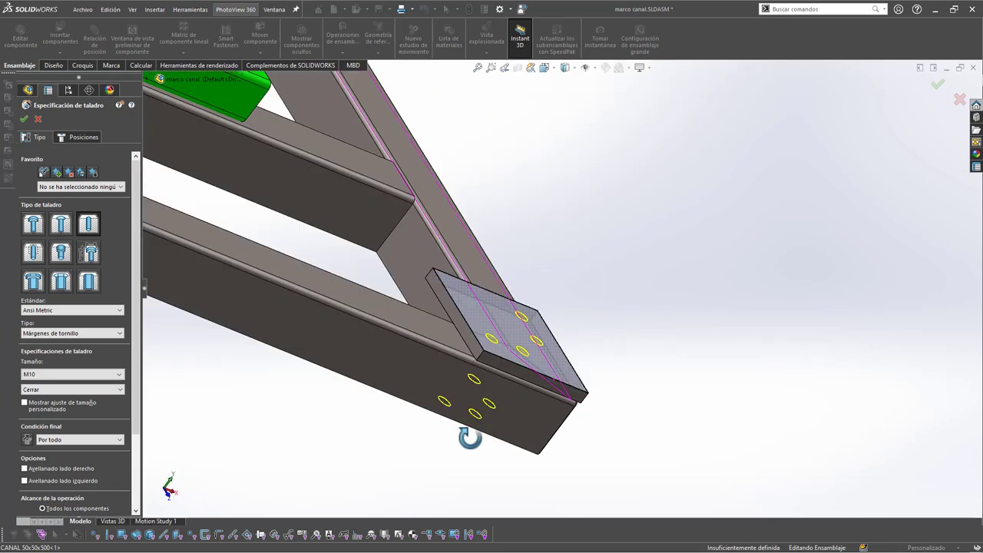
{"action": "scroll", "coordinate": [131, 392], "scroll_direction": "down", "scroll_amount": 1}
{"action": "scroll", "coordinate": [127, 381], "scroll_direction": "down", "scroll_amount": 2}
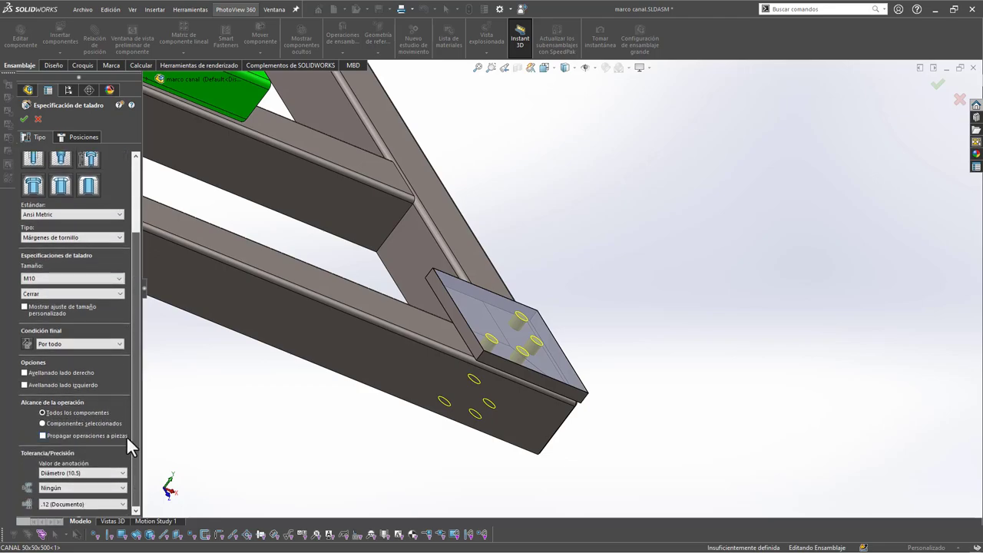
Limit the holes to CANAL 50x50x700, SOLERA and CANAL 50x50x500, then finish the feature
{"action": "left_click", "coordinate": [54, 421]}
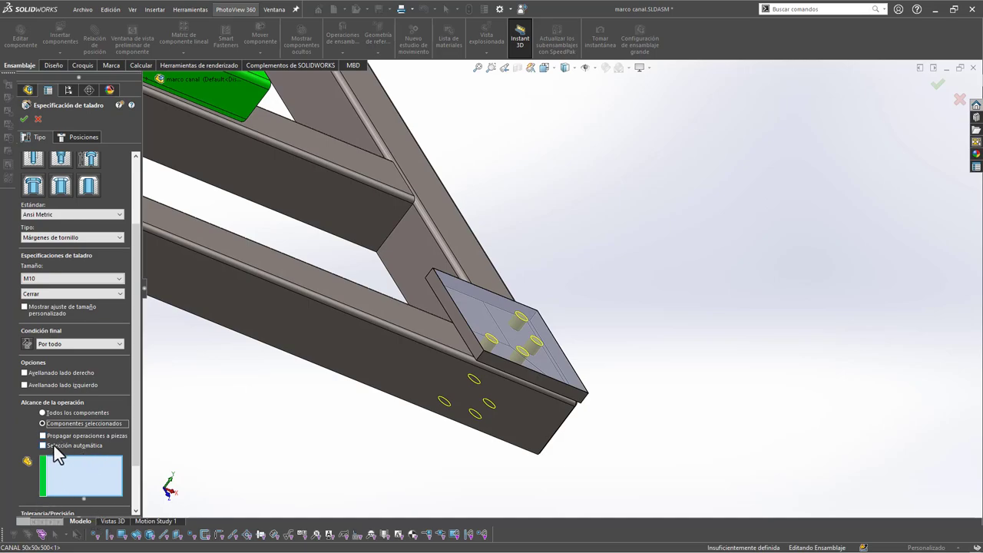
{"action": "middle_click_drag", "start_coordinate": [428, 428], "coordinate": [446, 396]}
{"action": "left_click", "coordinate": [446, 386]}
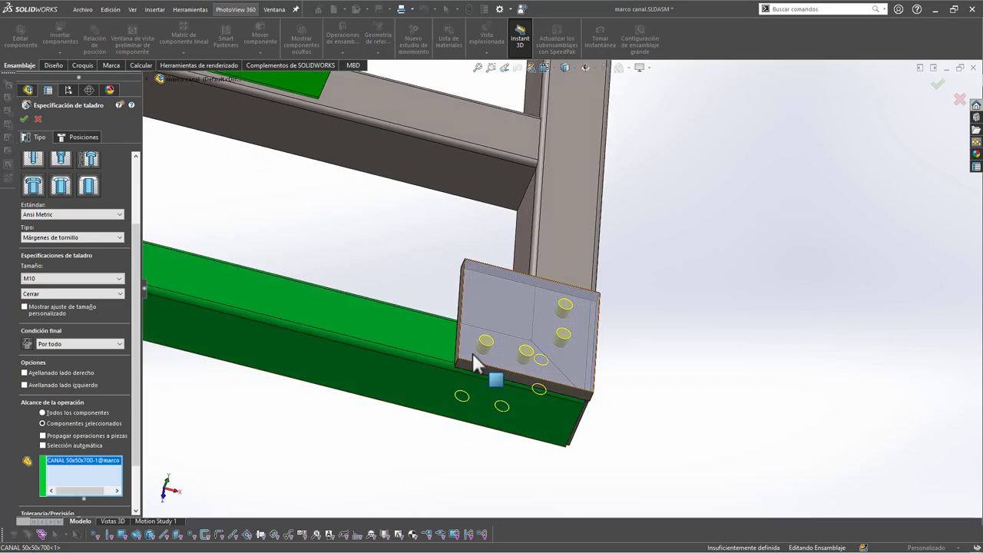
{"action": "left_click", "coordinate": [492, 312]}
{"action": "left_click", "coordinate": [550, 229]}
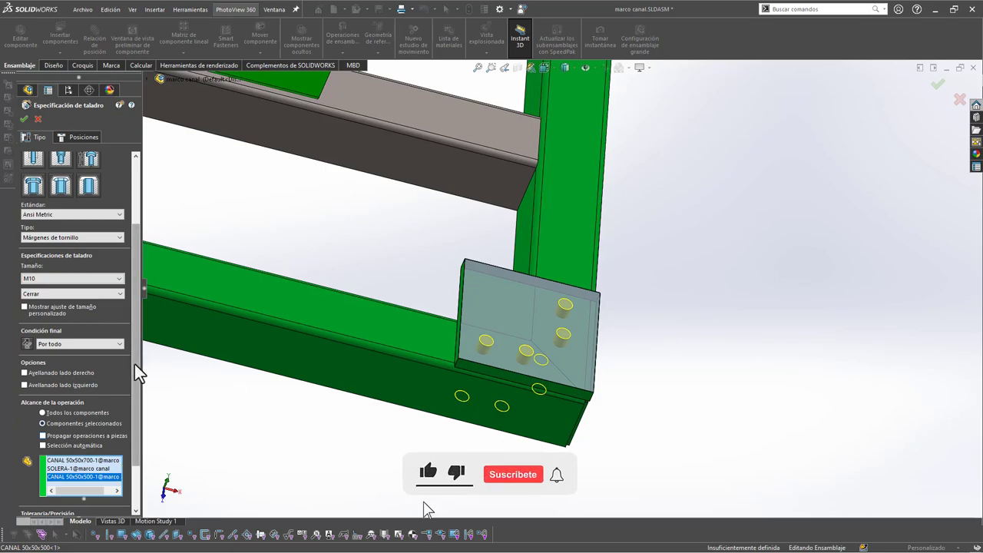
{"action": "scroll", "coordinate": [135, 364], "scroll_direction": "down", "scroll_amount": 2}
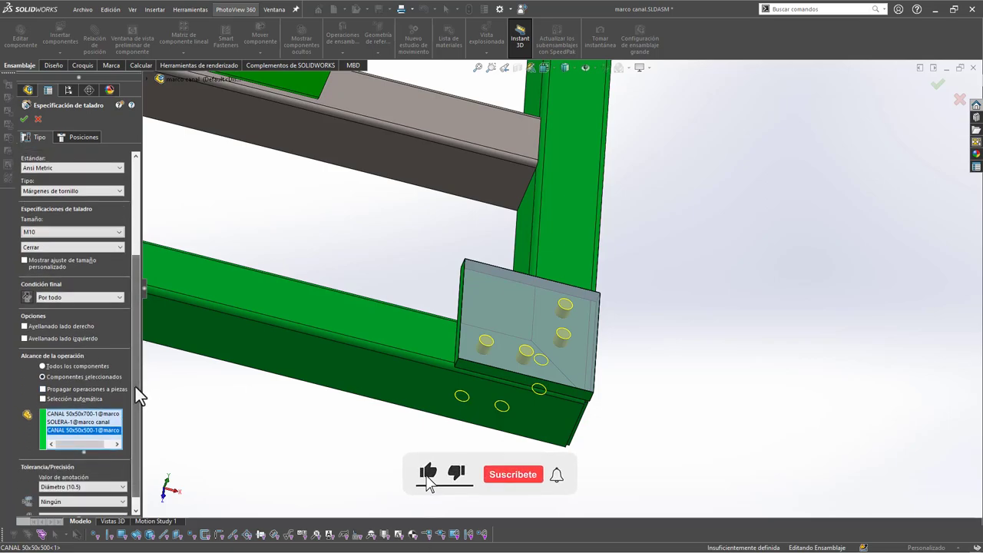
{"action": "left_click", "coordinate": [25, 123]}
Orbit around the frame to inspect the holes cut in the plate and channel
{"action": "middle_click_drag", "start_coordinate": [654, 342], "coordinate": [428, 378]}
{"action": "scroll", "coordinate": [476, 379], "scroll_direction": "down", "scroll_amount": 2}
{"action": "scroll", "coordinate": [476, 378], "scroll_direction": "down", "scroll_amount": 2}
{"action": "scroll", "coordinate": [613, 213], "scroll_direction": "up", "scroll_amount": 3}
{"action": "middle_click_drag", "start_coordinate": [612, 213], "coordinate": [836, 216]}
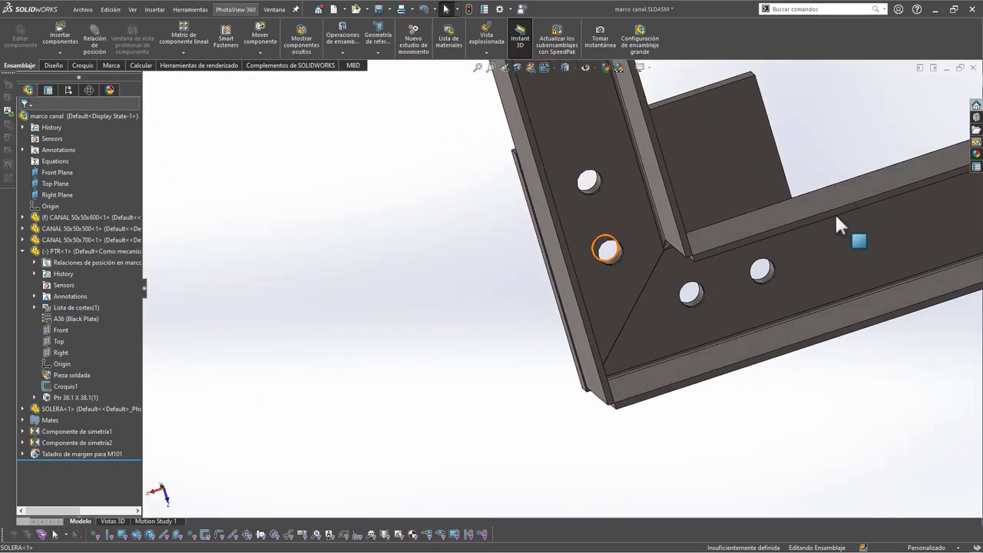
{"action": "mouse_move", "coordinate": [621, 238]}
{"action": "middle_mouse_down"}
{"action": "mouse_move", "coordinate": [494, 279]}
{"action": "mouse_move", "coordinate": [476, 316]}
{"action": "middle_mouse_up"}
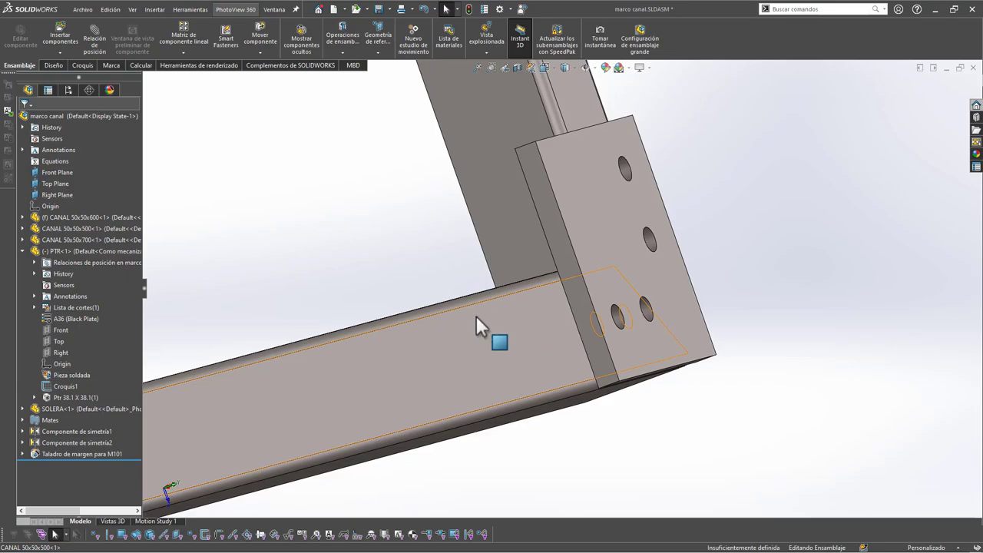
{"action": "key", "text": "ctrl+5"}
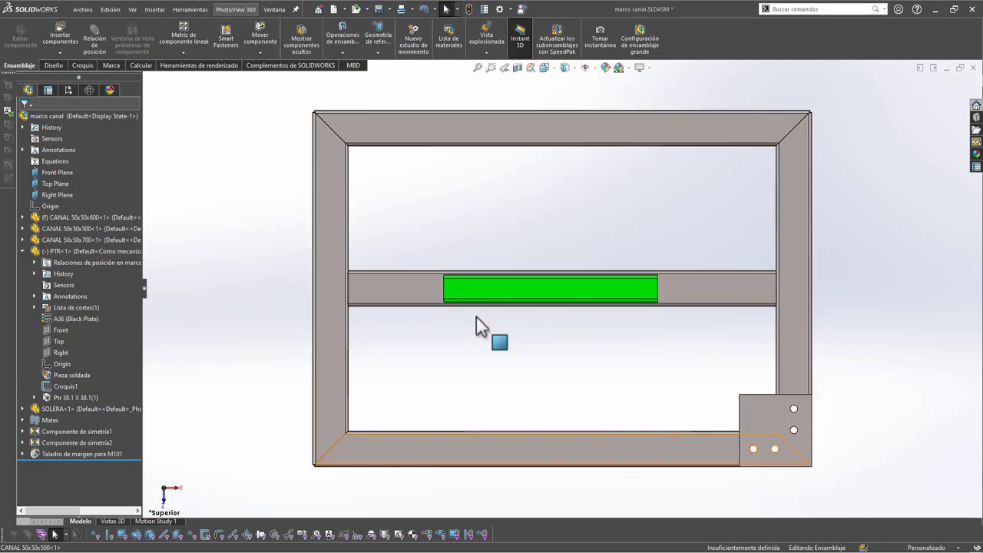
{"action": "scroll", "coordinate": [794, 434], "scroll_direction": "down", "scroll_amount": 3}
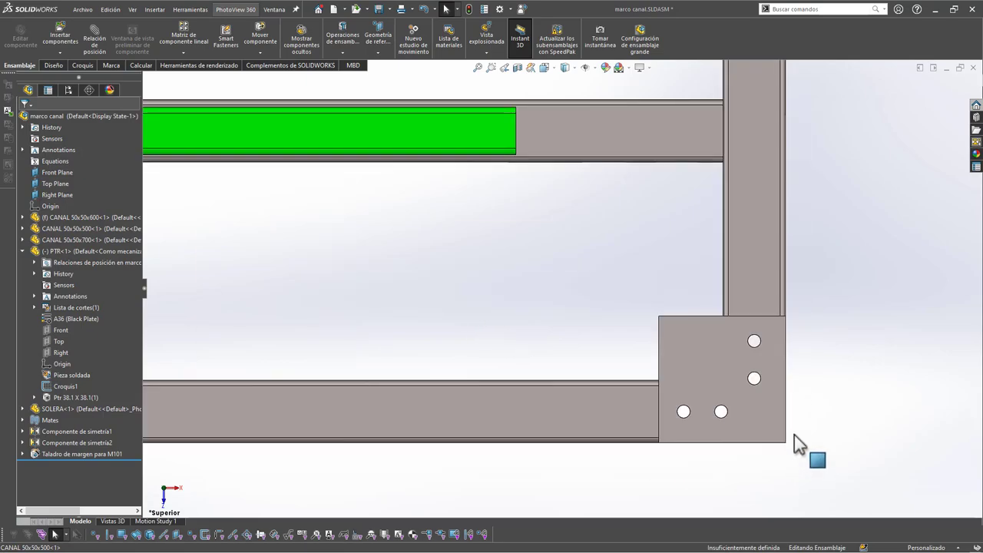
{"action": "scroll", "coordinate": [740, 248], "scroll_direction": "down", "scroll_amount": 2}
{"action": "scroll", "coordinate": [723, 317], "scroll_direction": "up", "scroll_amount": 2}
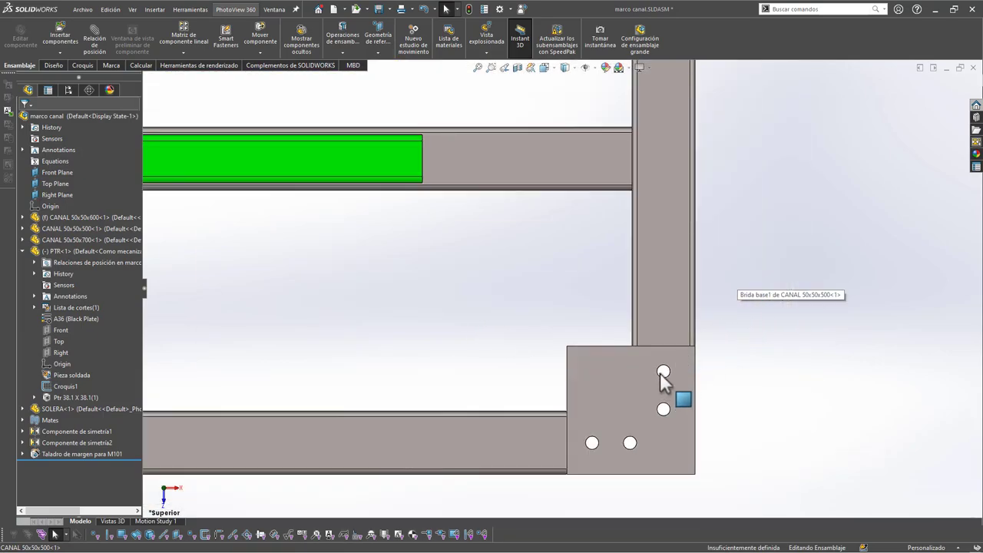
{"action": "left_click", "coordinate": [619, 372]}
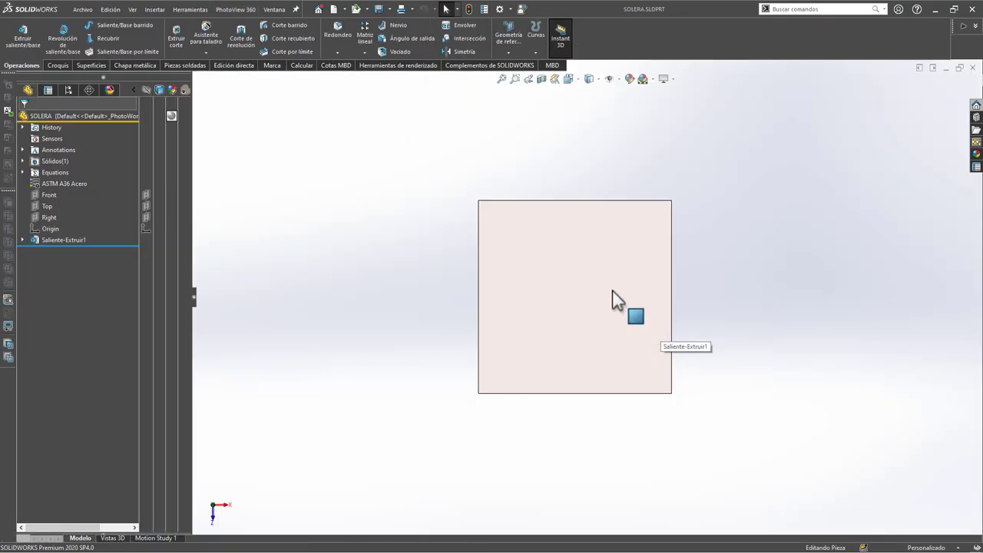
{"action": "mouse_move", "coordinate": [613, 292]}
{"action": "middle_mouse_down"}
{"action": "mouse_move", "coordinate": [687, 276]}
{"action": "mouse_move", "coordinate": [583, 285]}
{"action": "middle_mouse_up"}
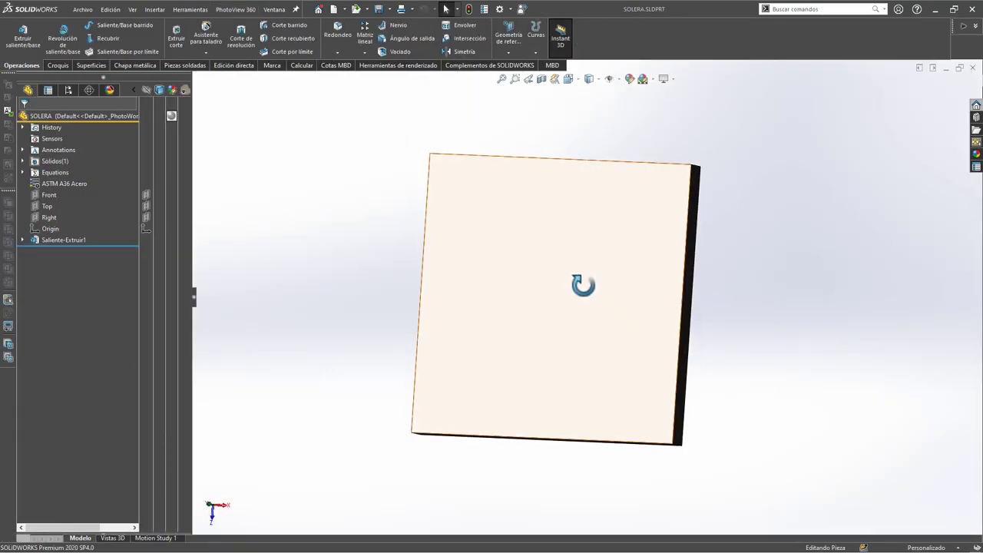
{"action": "key", "text": "ctrl+Tab"}
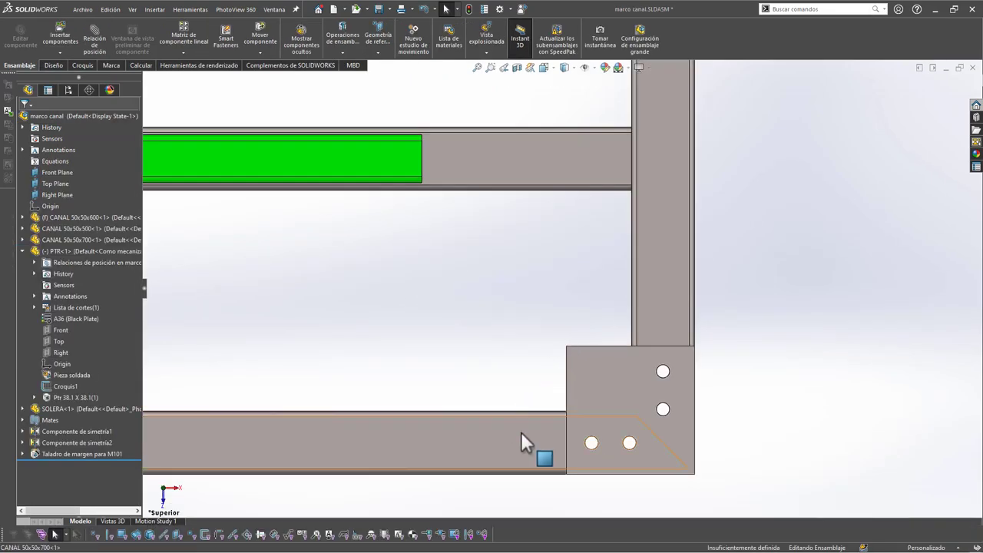
{"action": "left_click", "coordinate": [521, 433]}
{"action": "left_click", "coordinate": [576, 394]}
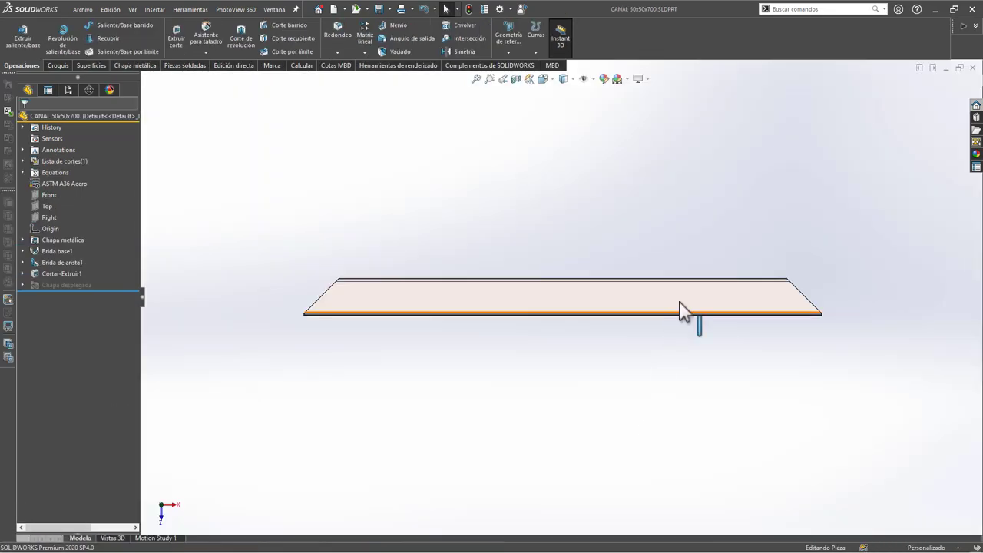
{"action": "mouse_move", "coordinate": [678, 310]}
{"action": "middle_mouse_down"}
{"action": "mouse_move", "coordinate": [665, 320]}
{"action": "mouse_move", "coordinate": [594, 291]}
{"action": "middle_mouse_up"}
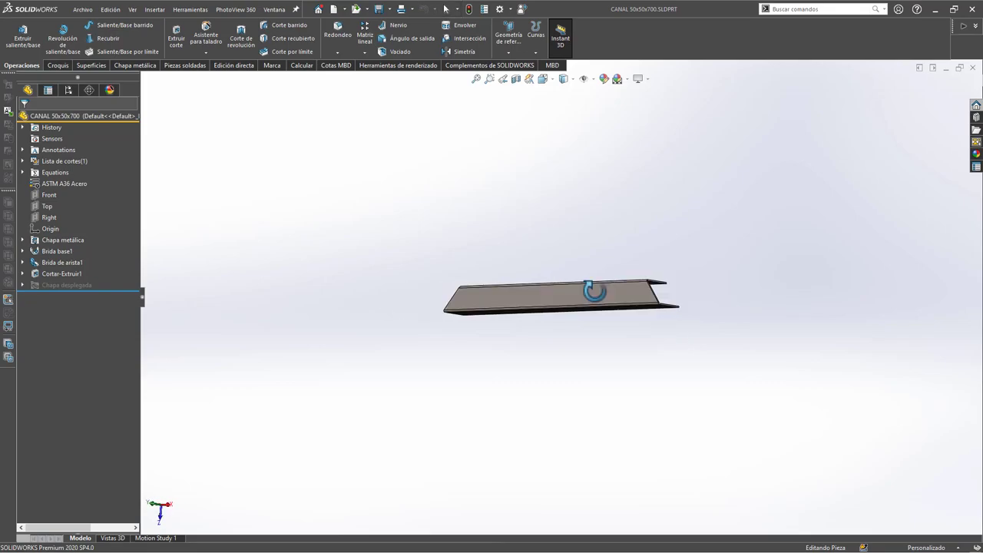
{"action": "scroll", "coordinate": [650, 318], "scroll_direction": "down", "scroll_amount": 3}
{"action": "scroll", "coordinate": [650, 318], "scroll_direction": "down", "scroll_amount": 2}
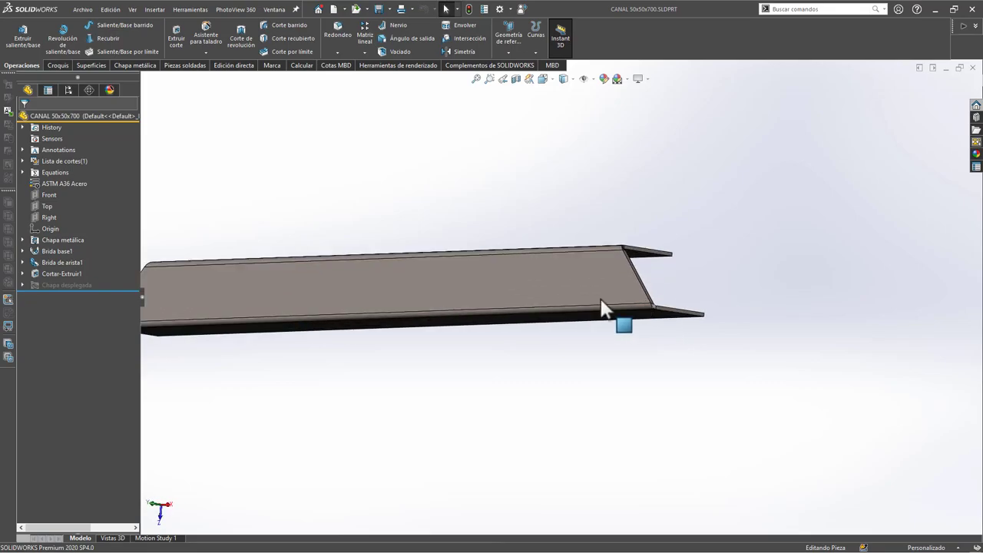
{"action": "key", "text": "ctrl+Tab"}
{"action": "scroll", "coordinate": [507, 422], "scroll_direction": "up", "scroll_amount": 4}
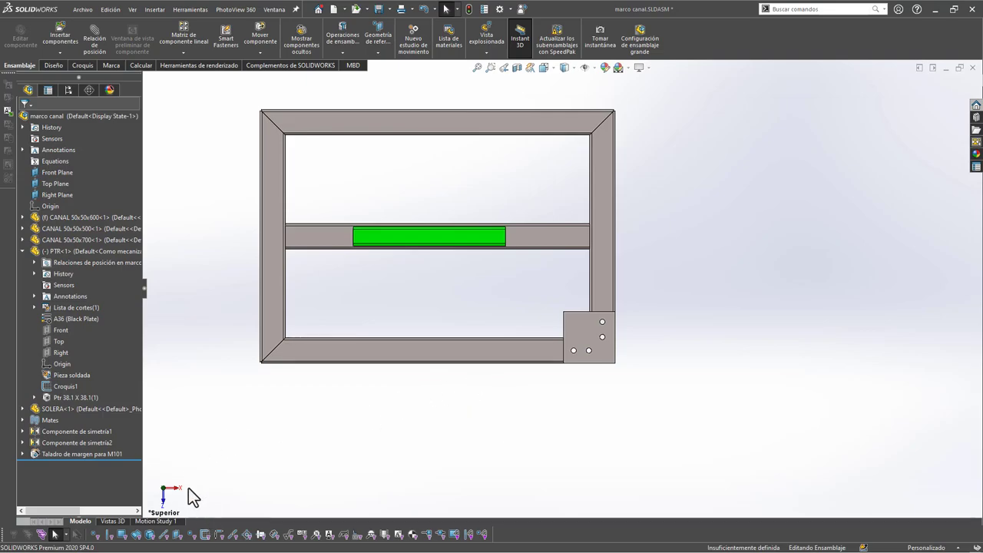
Edit Taladro de margen para M101 to enable 'Propagar operaciones a piezas' and accept
{"action": "right_click", "coordinate": [64, 453]}
{"action": "left_click", "coordinate": [75, 321]}
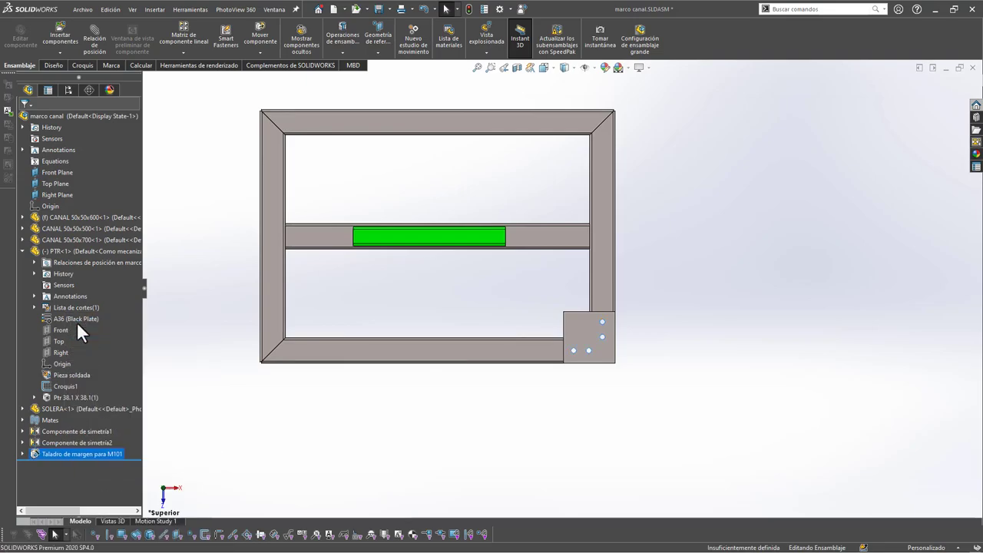
{"action": "left_click_drag", "start_coordinate": [135, 293], "coordinate": [134, 383]}
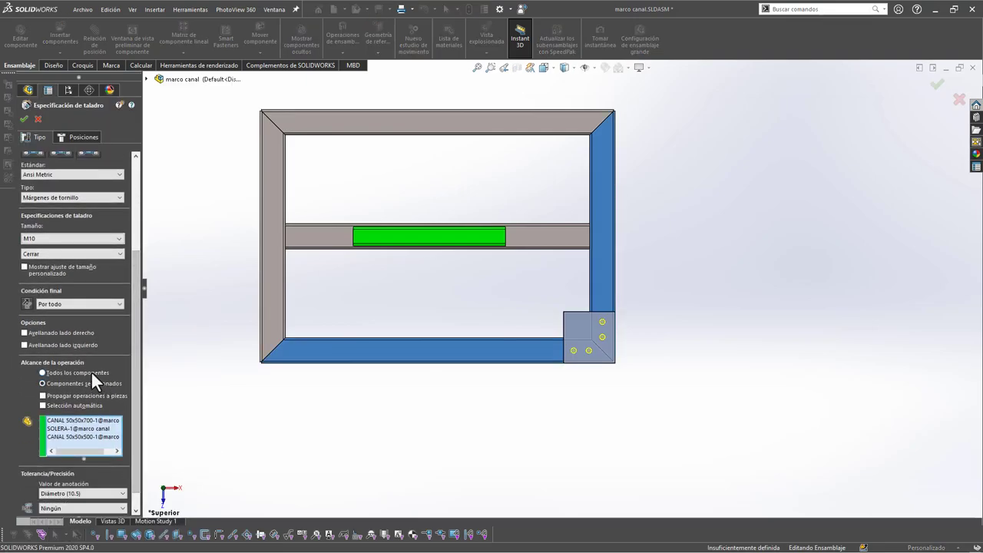
{"action": "left_click", "coordinate": [42, 396]}
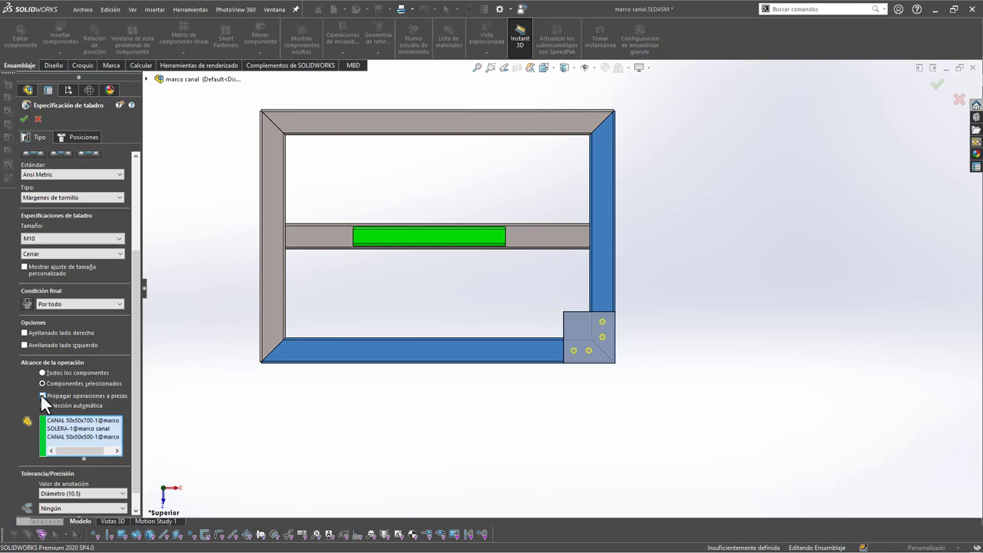
{"action": "left_click", "coordinate": [24, 120]}
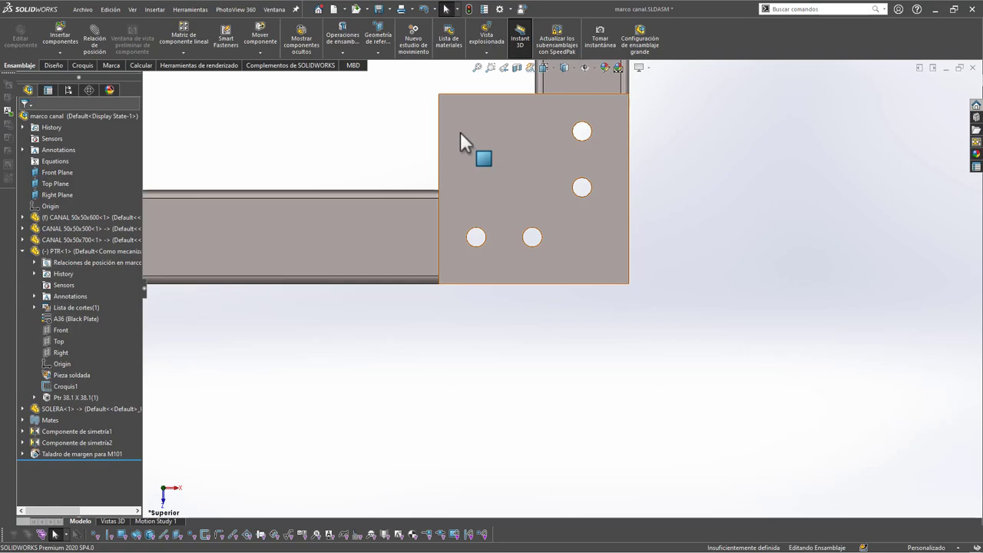
{"action": "left_click", "coordinate": [460, 132]}
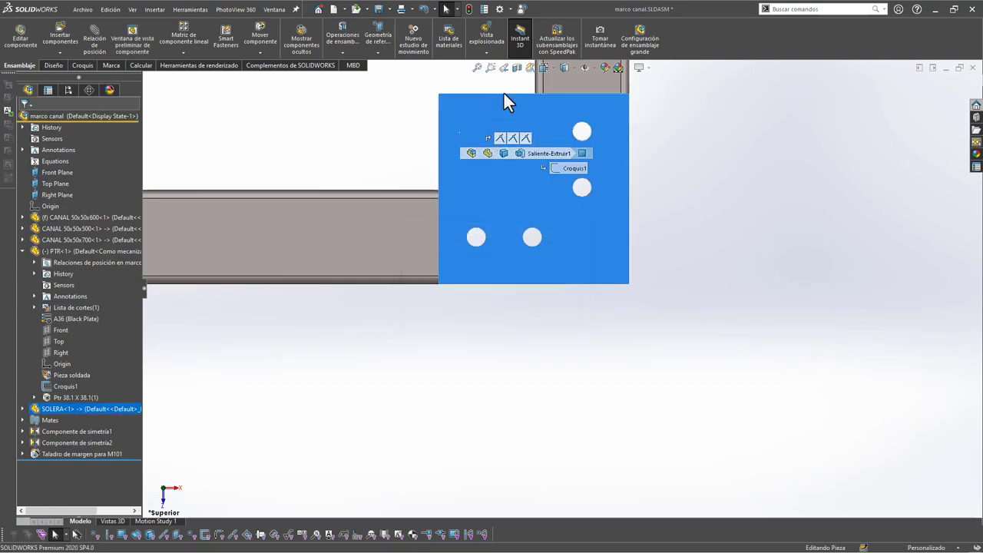
{"action": "left_click", "coordinate": [504, 93]}
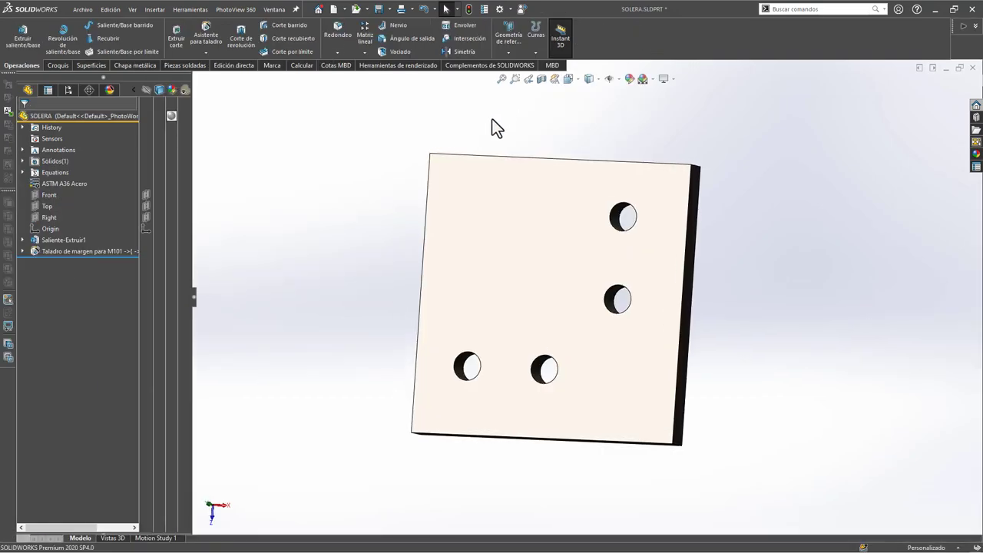
{"action": "left_click", "coordinate": [101, 253]}
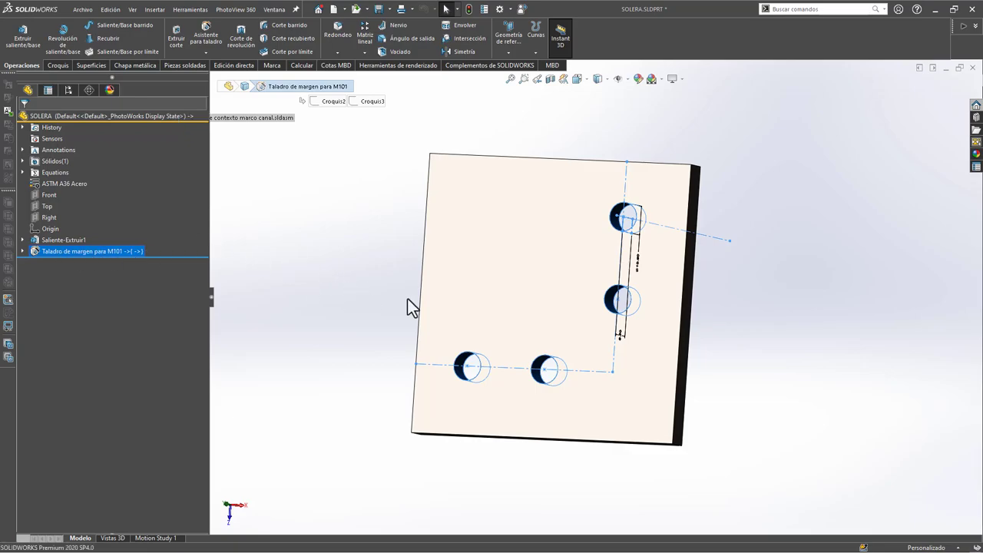
{"action": "key", "text": "ctrl+Tab"}
{"action": "scroll", "coordinate": [627, 269], "scroll_direction": "up", "scroll_amount": 2}
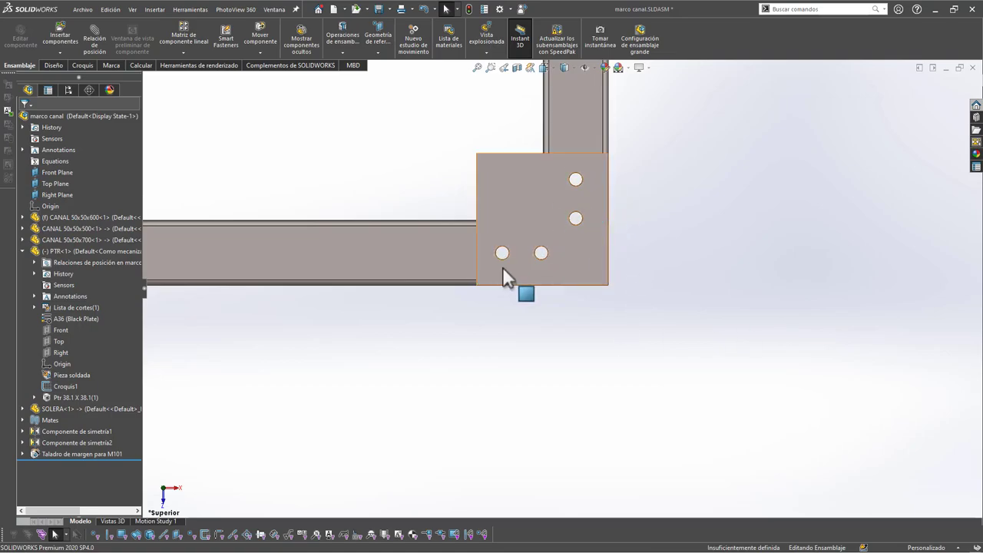
{"action": "left_click", "coordinate": [427, 245]}
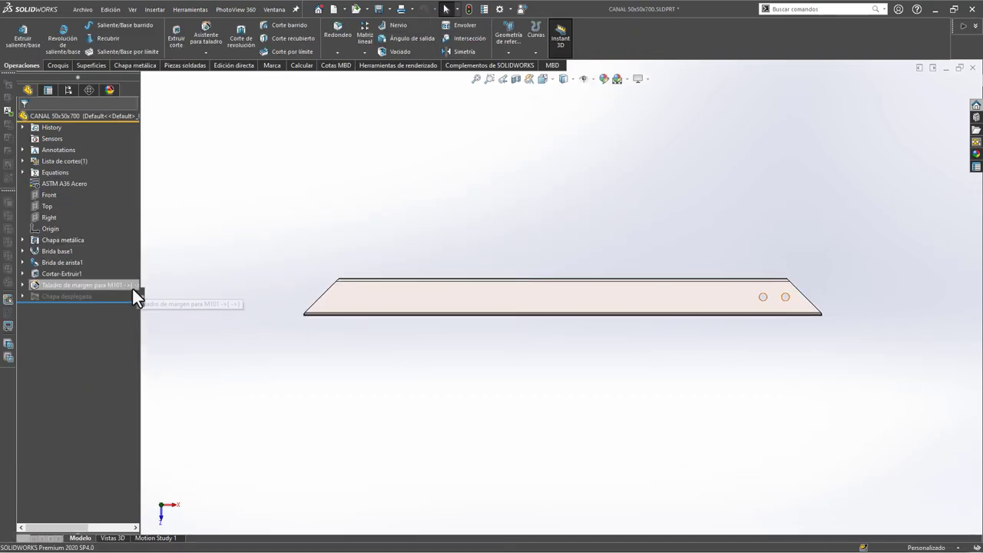
{"action": "key", "text": "ctrl+Tab"}
{"action": "left_click", "coordinate": [592, 123]}
{"action": "left_click", "coordinate": [647, 95]}
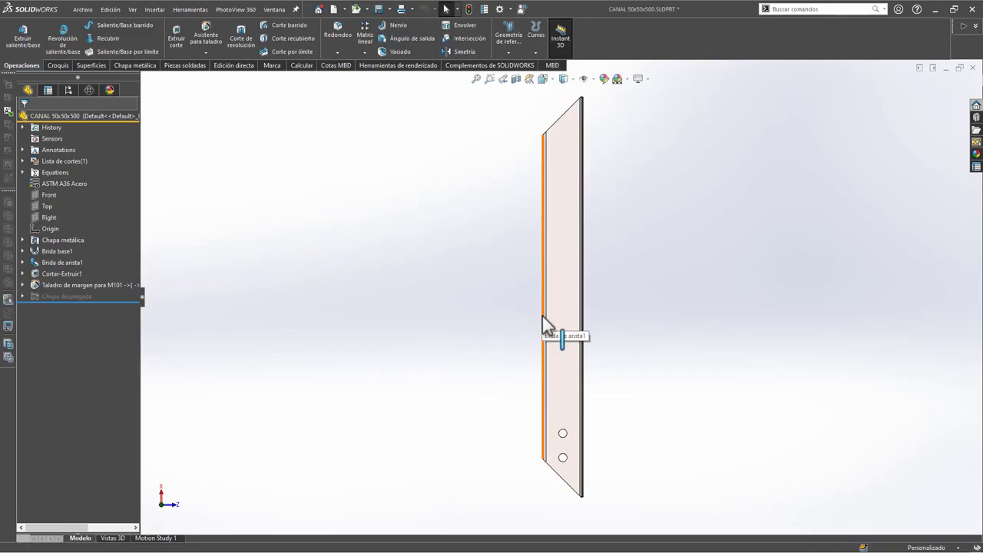
{"action": "key", "text": "ctrl+Tab"}
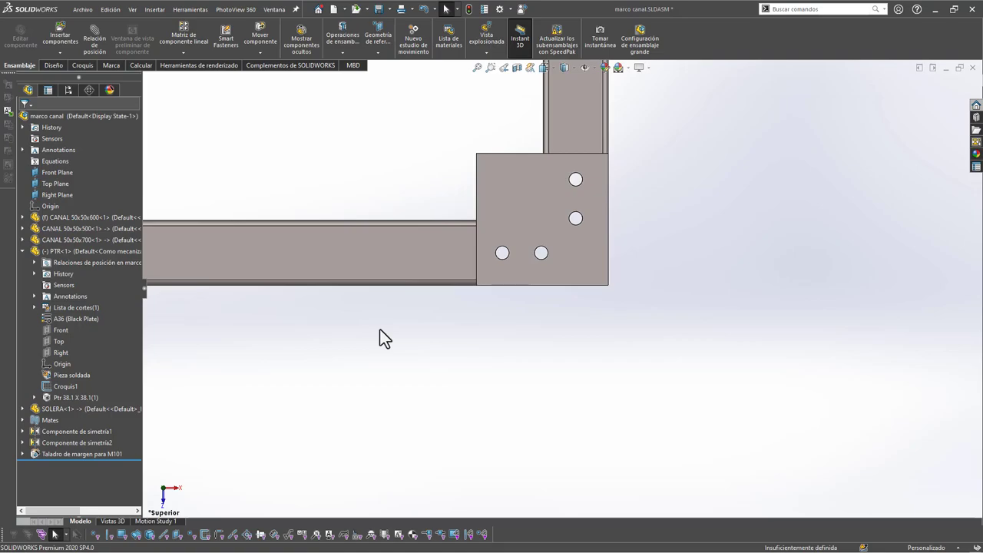
{"action": "scroll", "coordinate": [522, 176], "scroll_direction": "up", "scroll_amount": 3}
{"action": "scroll", "coordinate": [518, 203], "scroll_direction": "down", "scroll_amount": 1}
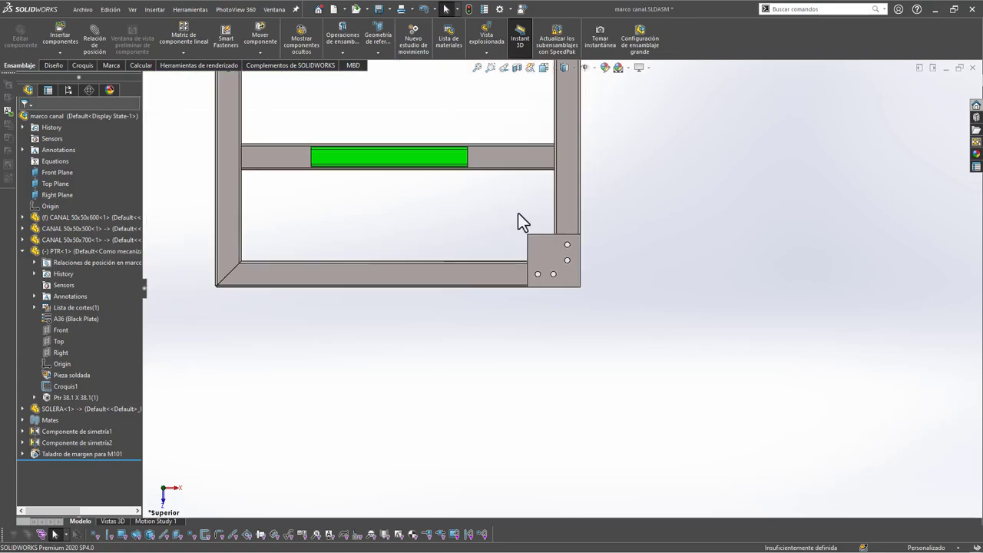
{"action": "scroll", "coordinate": [518, 217], "scroll_direction": "down", "scroll_amount": 2}
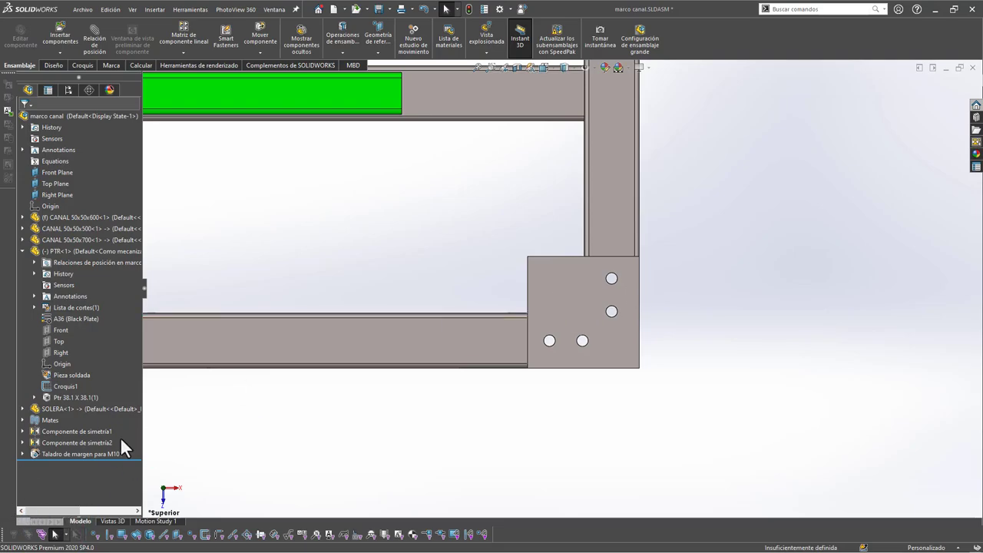
{"action": "left_click_drag", "start_coordinate": [121, 442], "coordinate": [605, 315]}
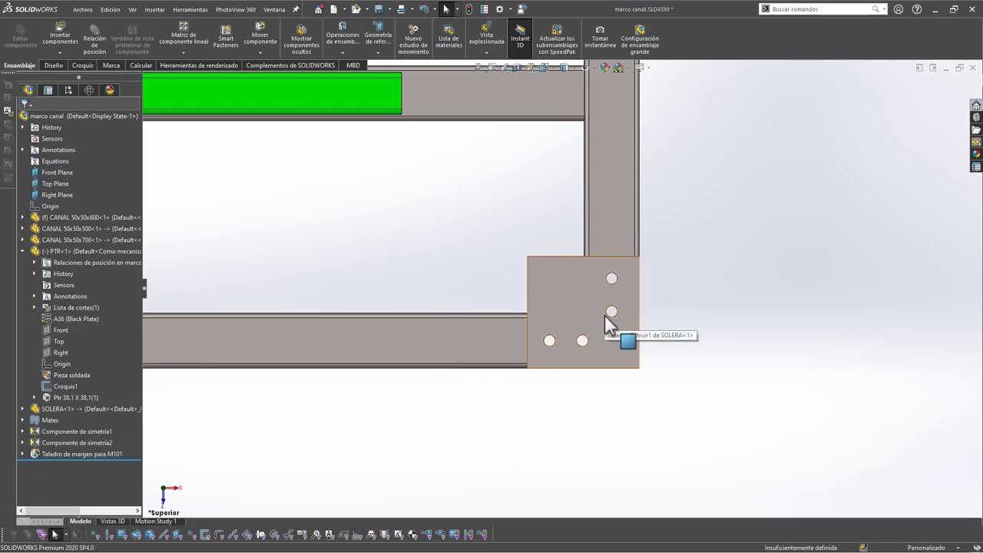
{"action": "scroll", "coordinate": [607, 315], "scroll_direction": "down", "scroll_amount": 5}
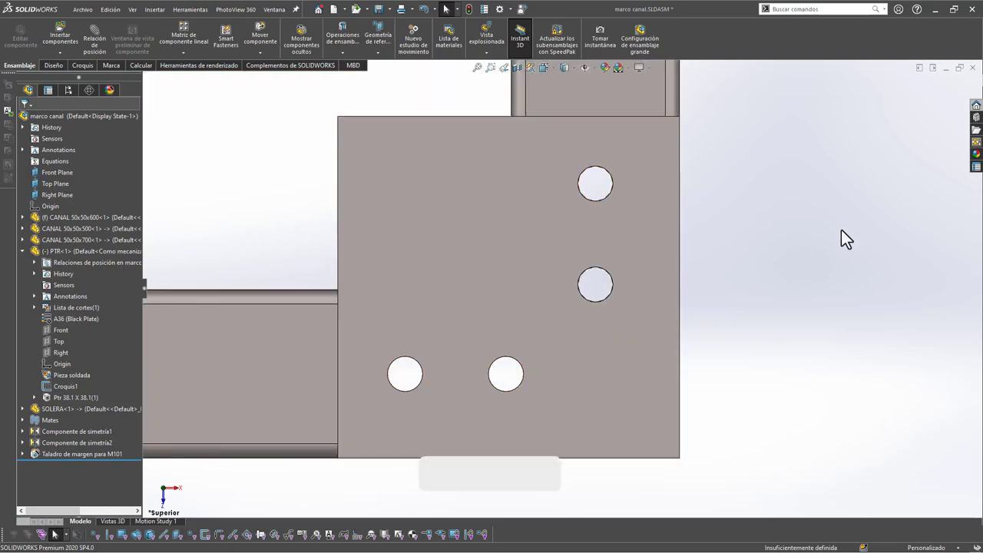
{"action": "scroll", "coordinate": [707, 300], "scroll_direction": "up", "scroll_amount": 2}
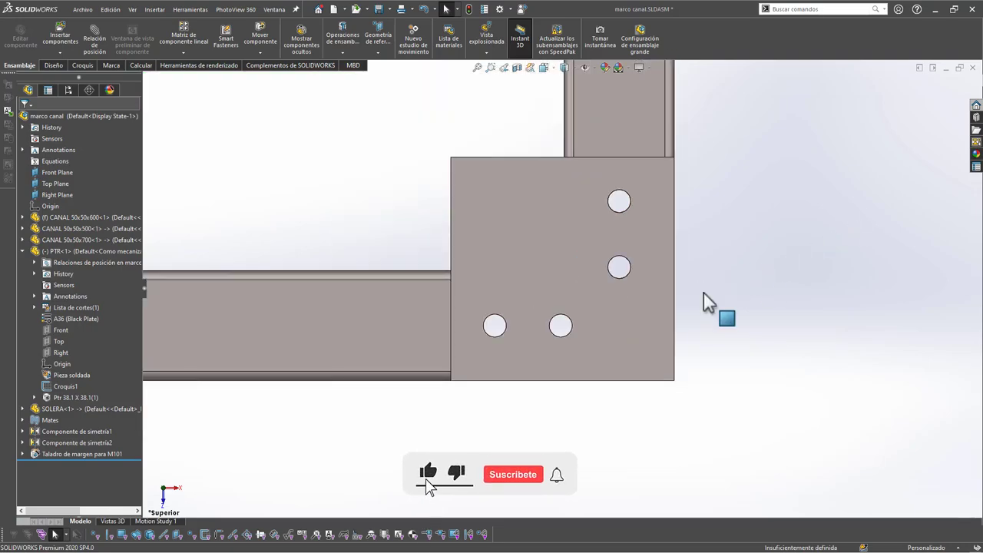